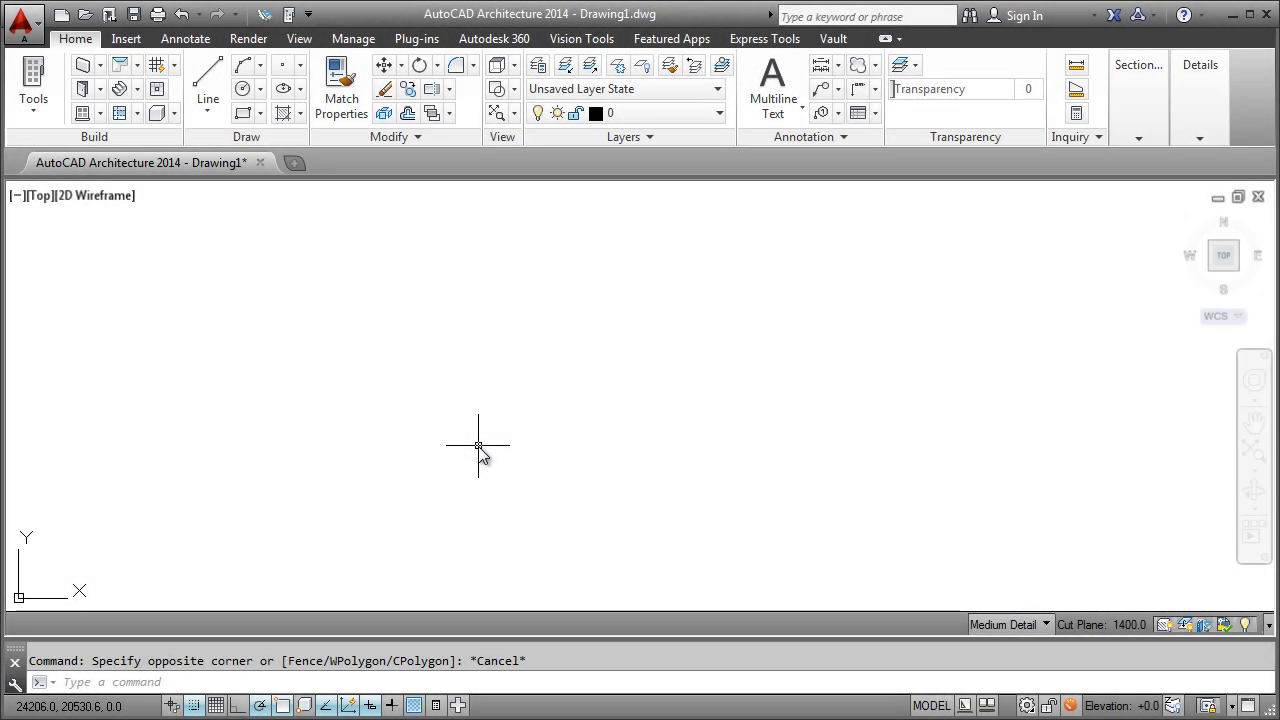
Make Sample Project 2014 the current project and open its 3D DWF building model
click(265, 15)
click(352, 233)
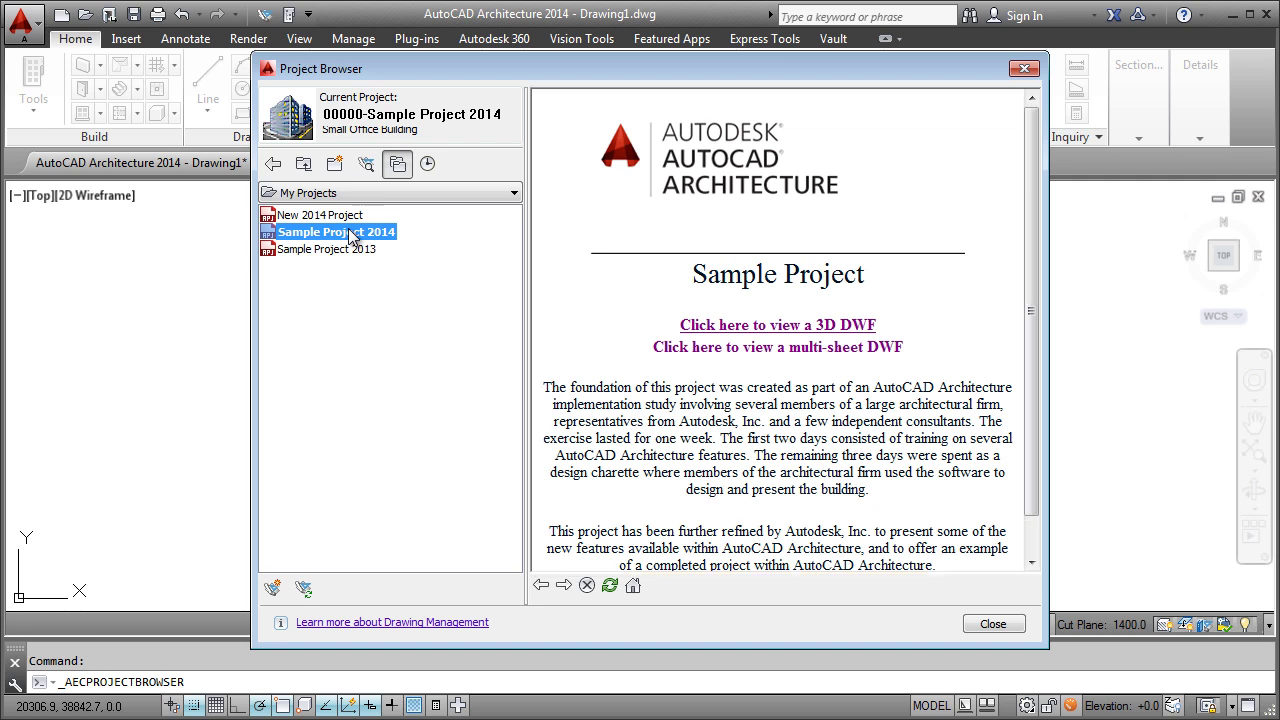
click(770, 325)
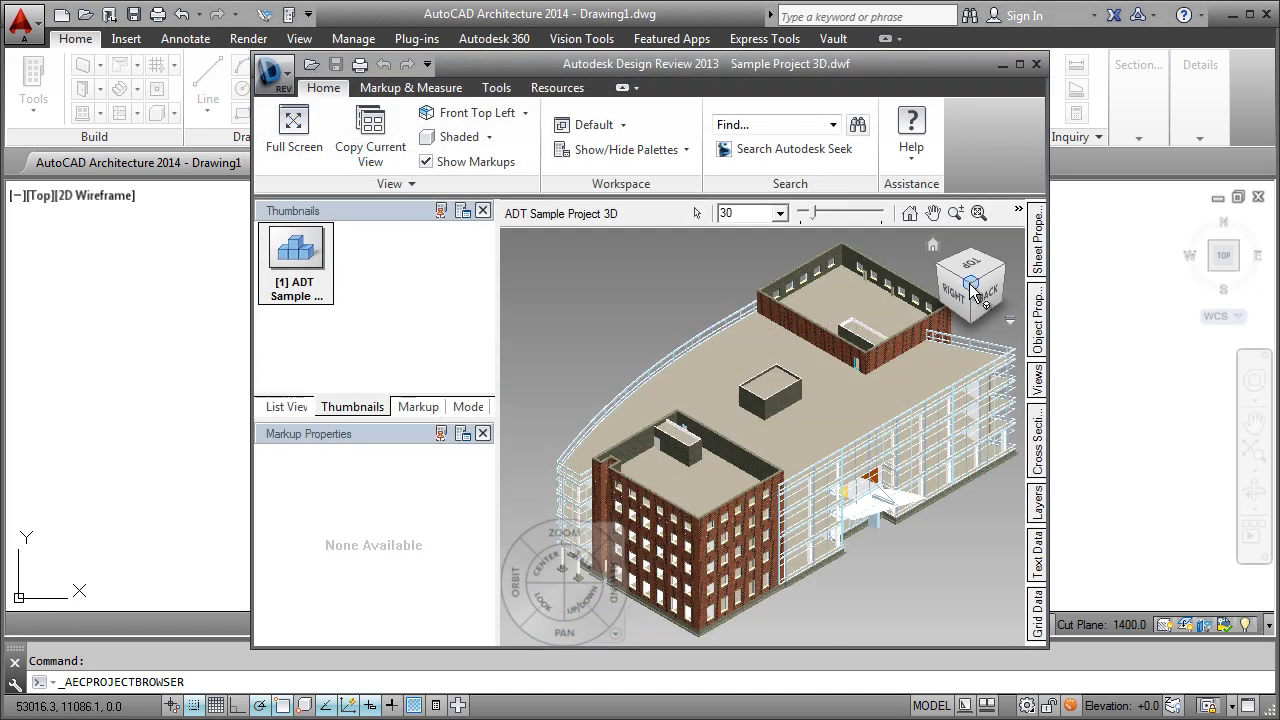
Inspect the building from a ViewCube corner, orbit to a lower frontal view, then close Design Review
click(971, 289)
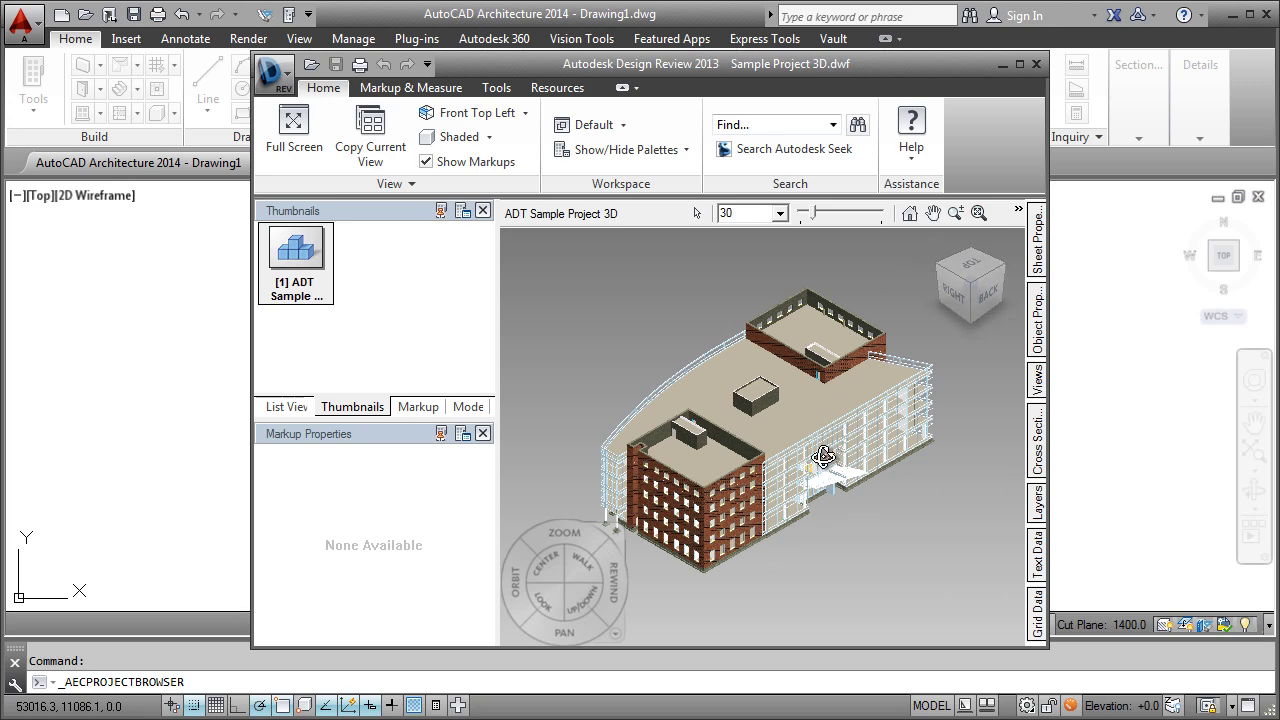
drag(820, 449, 789, 434)
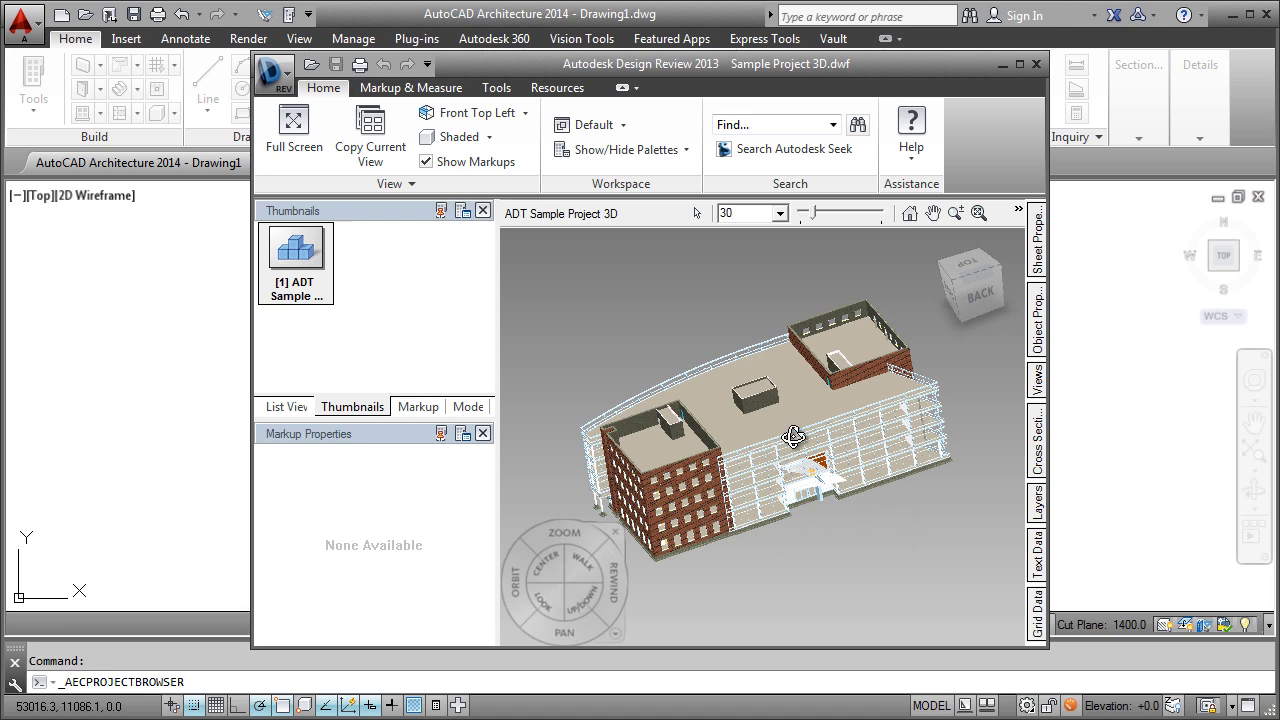
click(1036, 63)
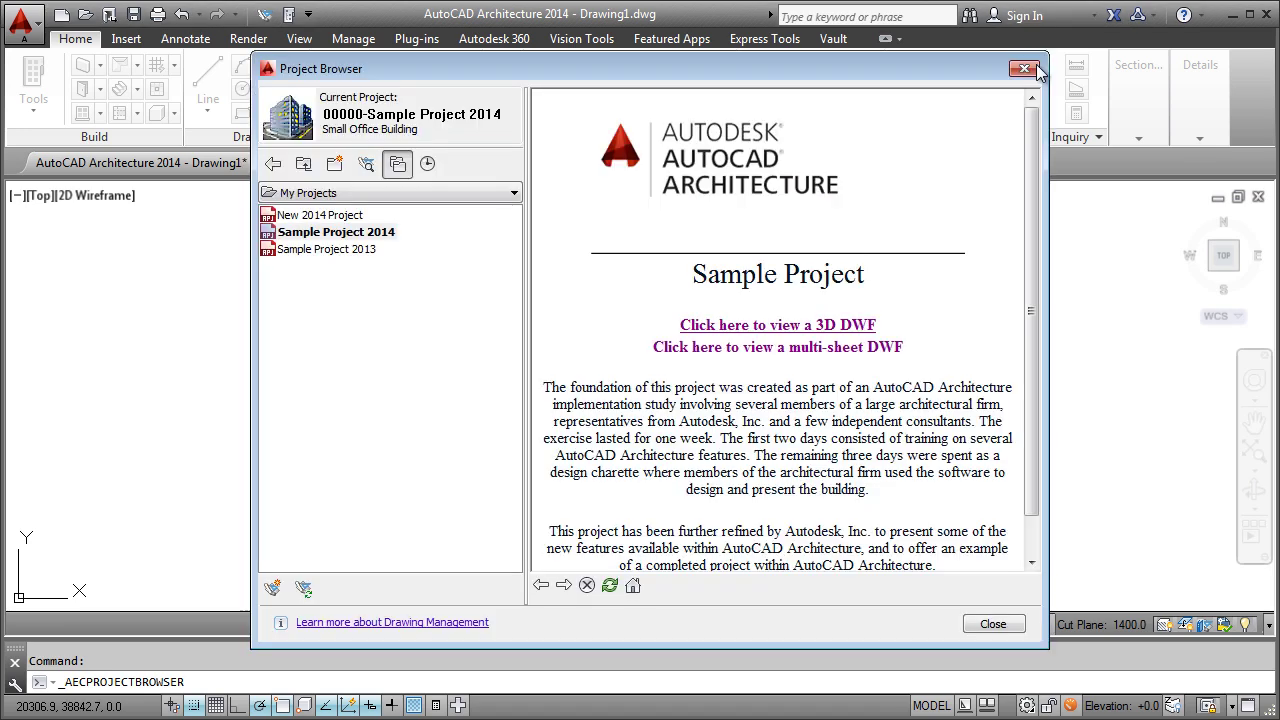
Load Sample Project 2014 and browse its Constructs, Views and Sheets lists, ending on Constructs
click(993, 624)
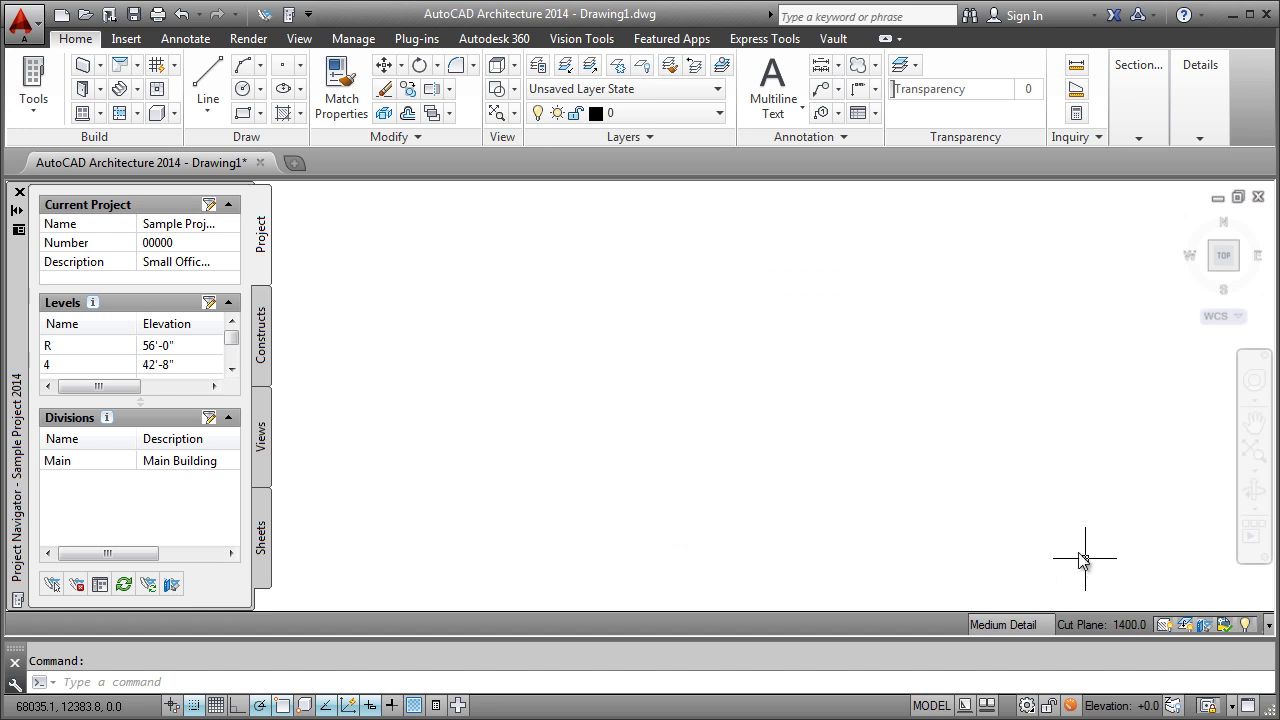
click(261, 335)
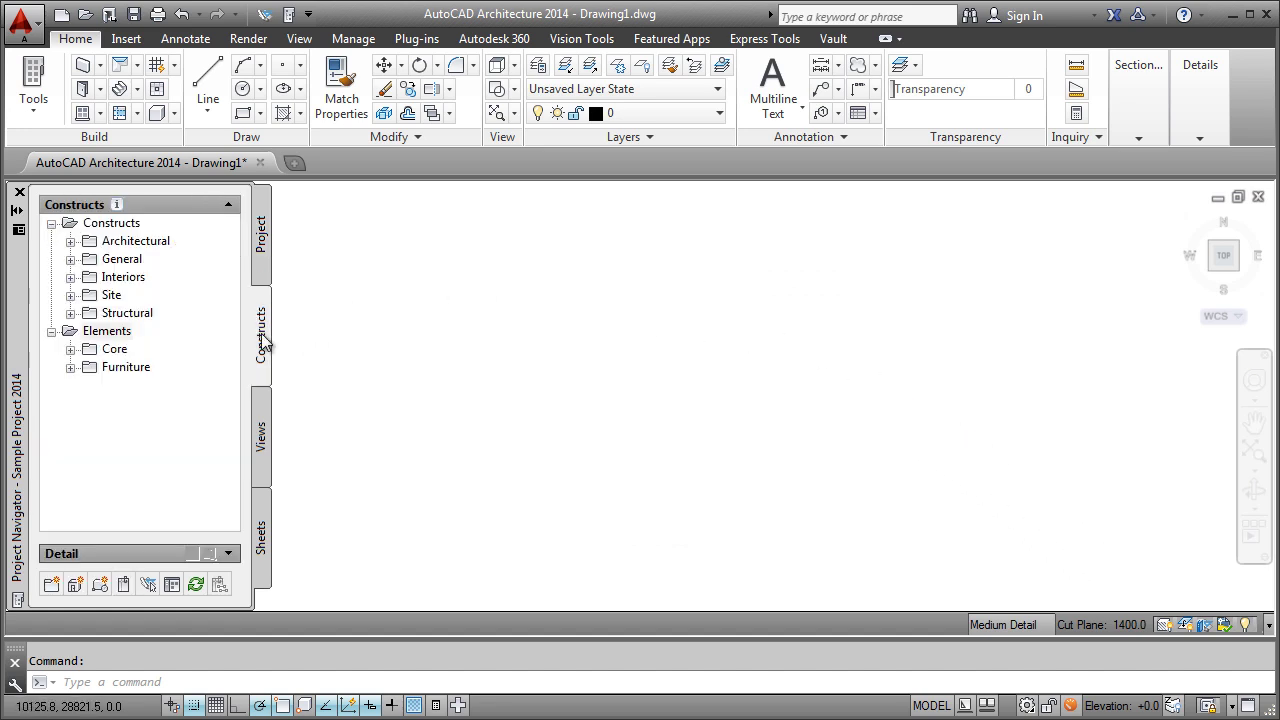
click(263, 440)
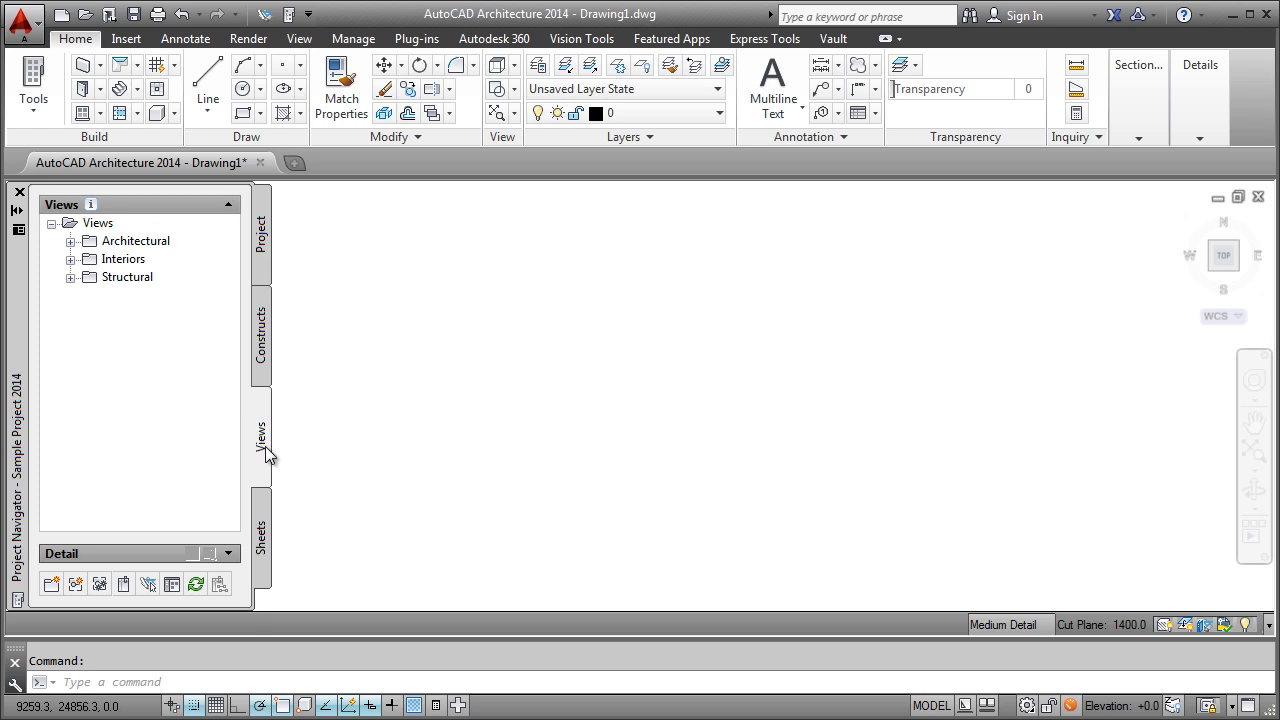
click(263, 540)
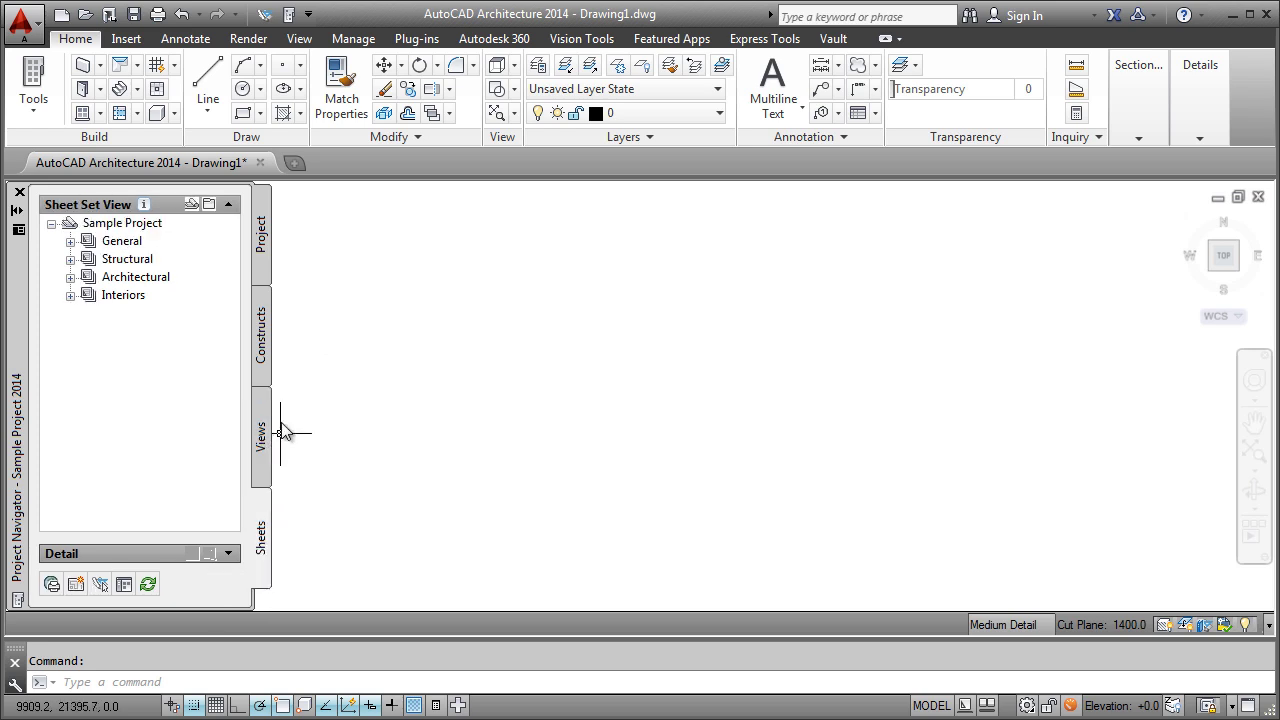
click(265, 350)
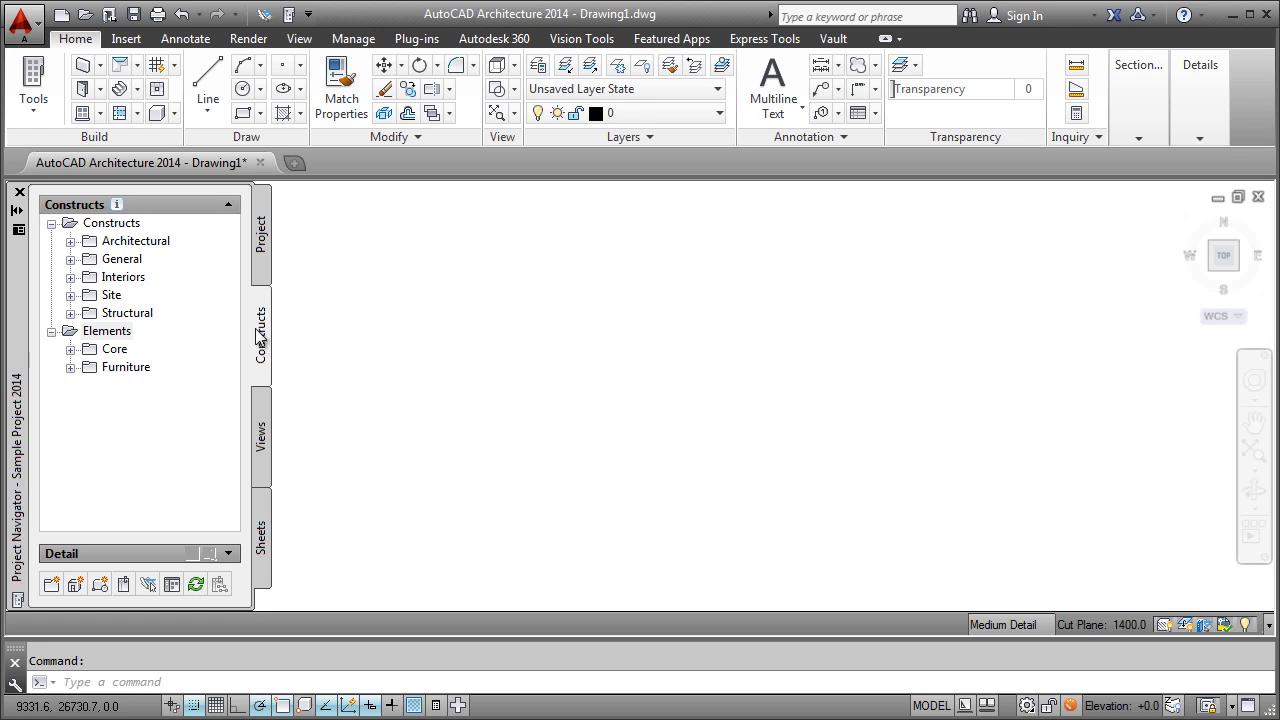
Expand the Architectural, Building Outline, Partitions and Shell construct folders, then show the sheet set
click(71, 243)
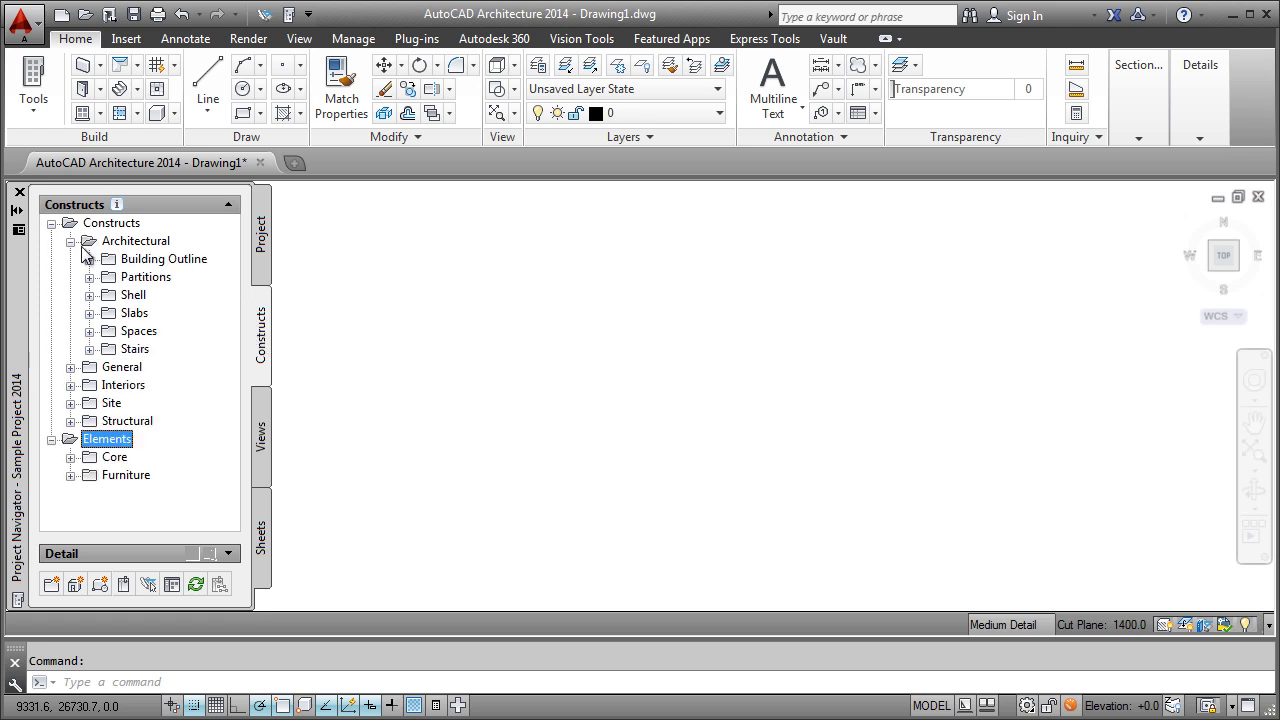
click(89, 259)
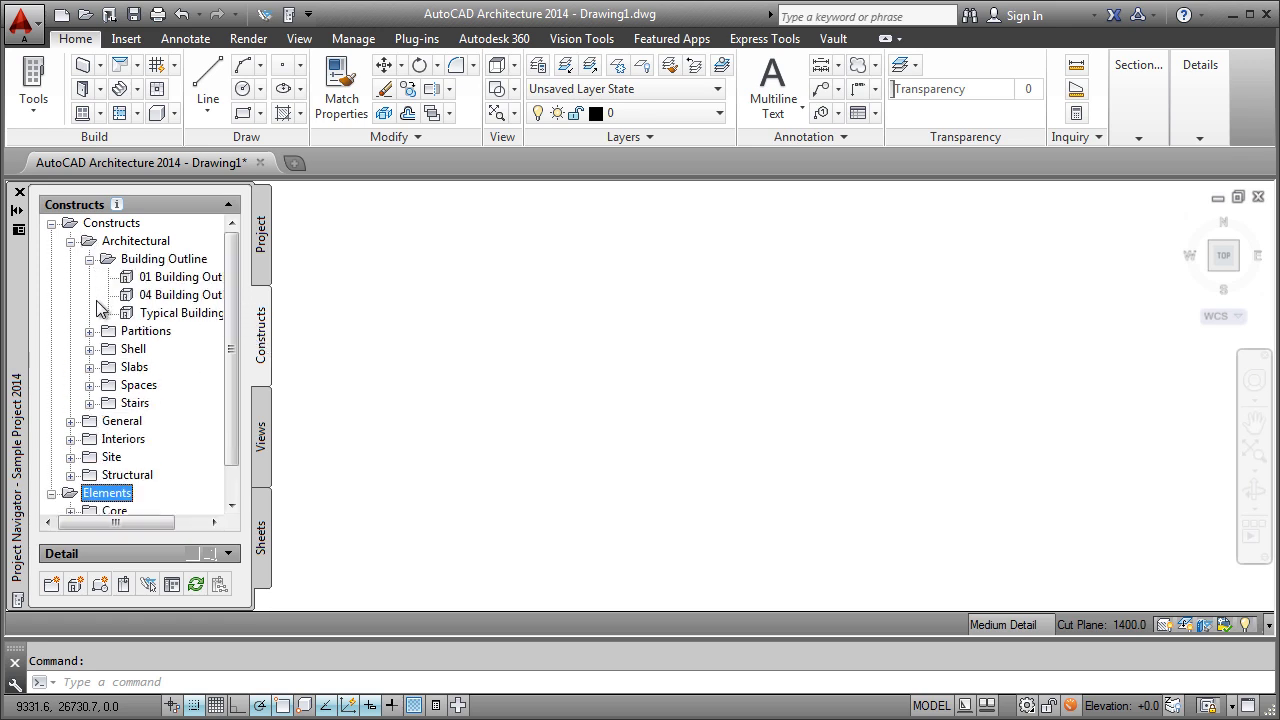
click(89, 331)
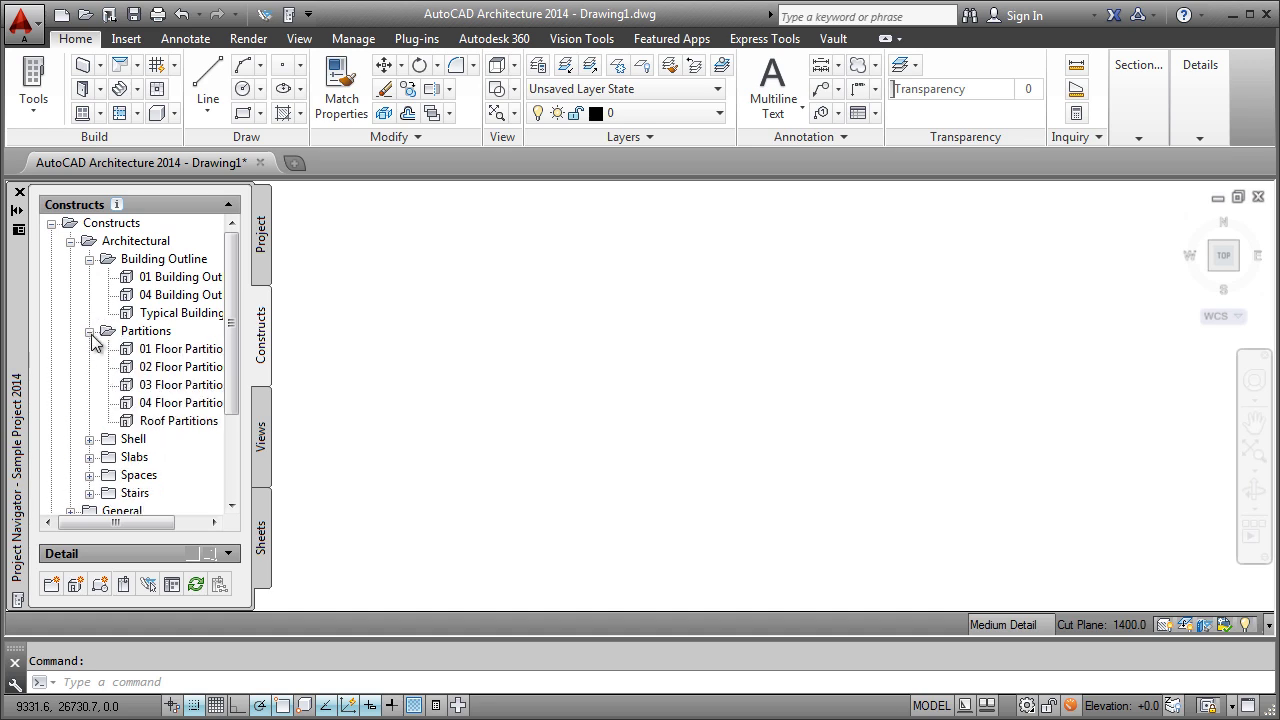
click(89, 439)
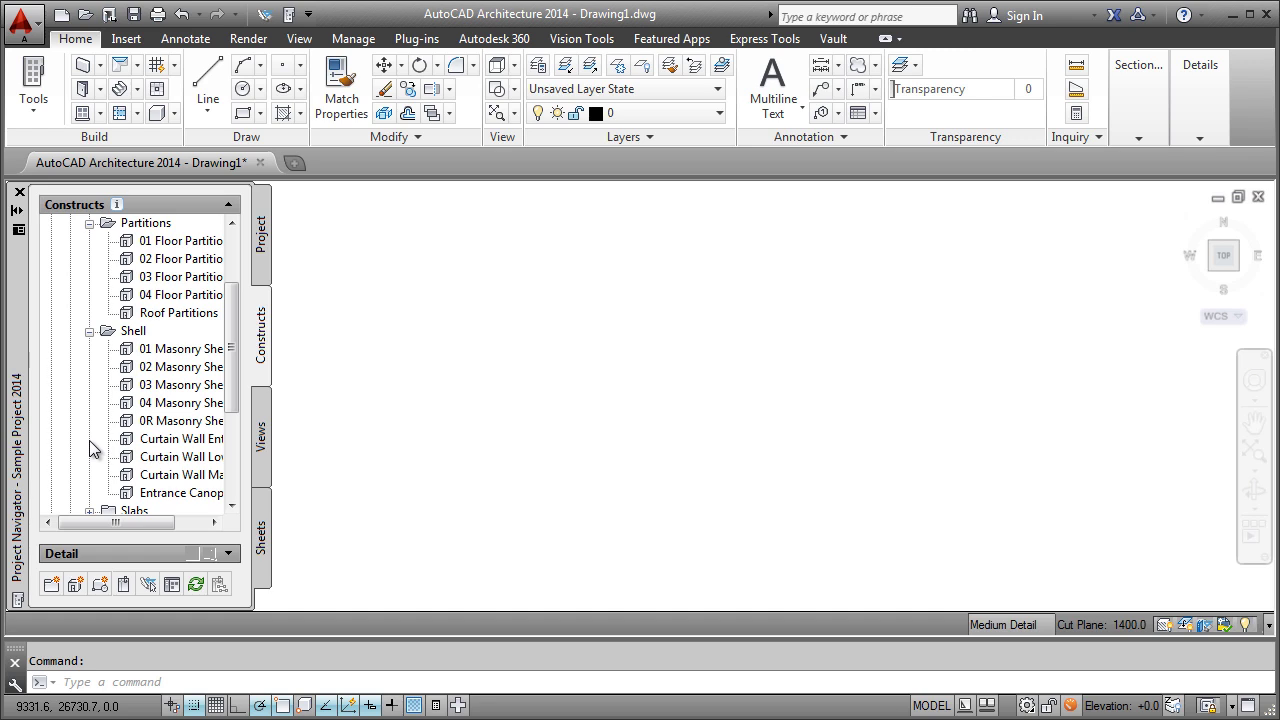
click(262, 535)
Browse the Architectural and Large Scale Views sheet subsets, then display the project's levels and divisions
click(71, 278)
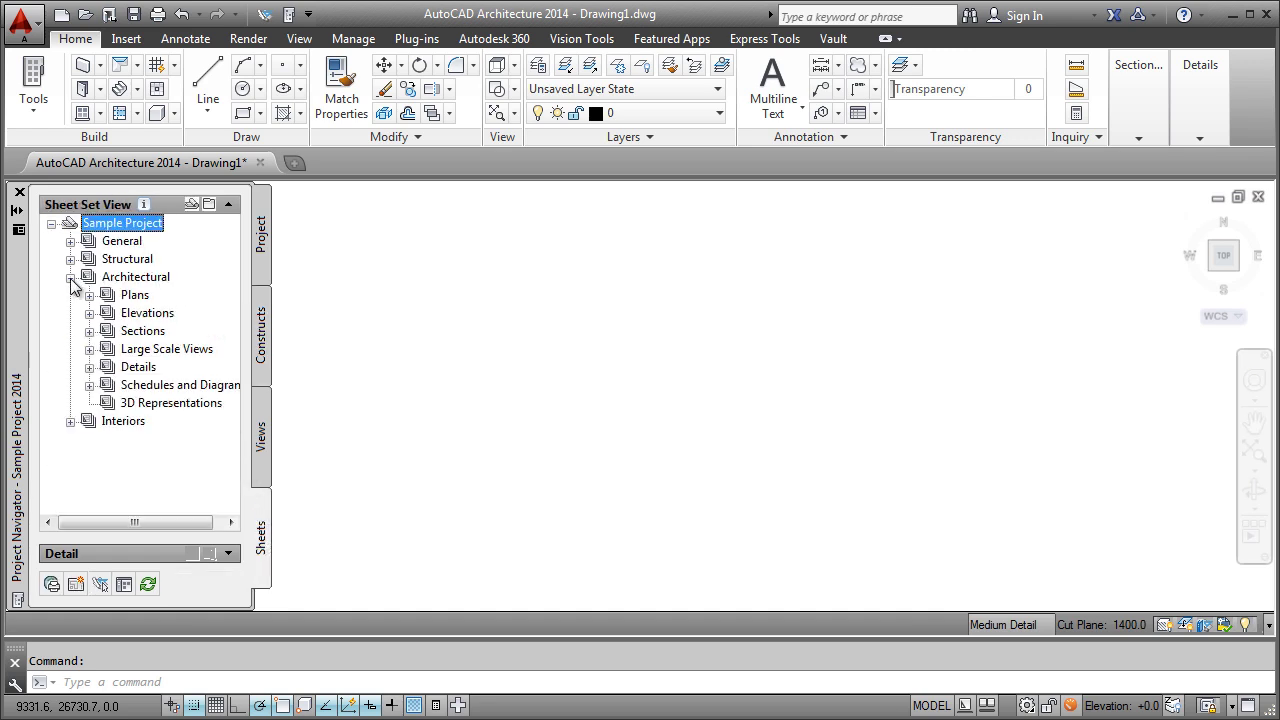
click(90, 349)
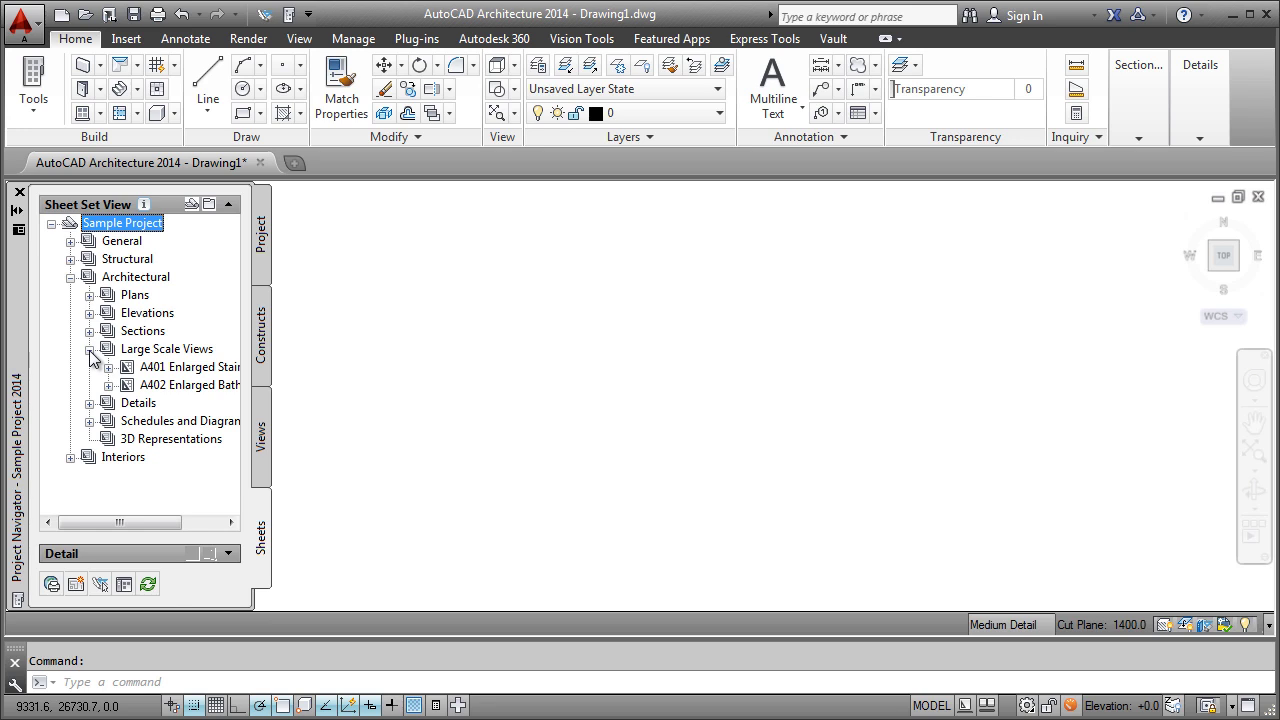
click(261, 272)
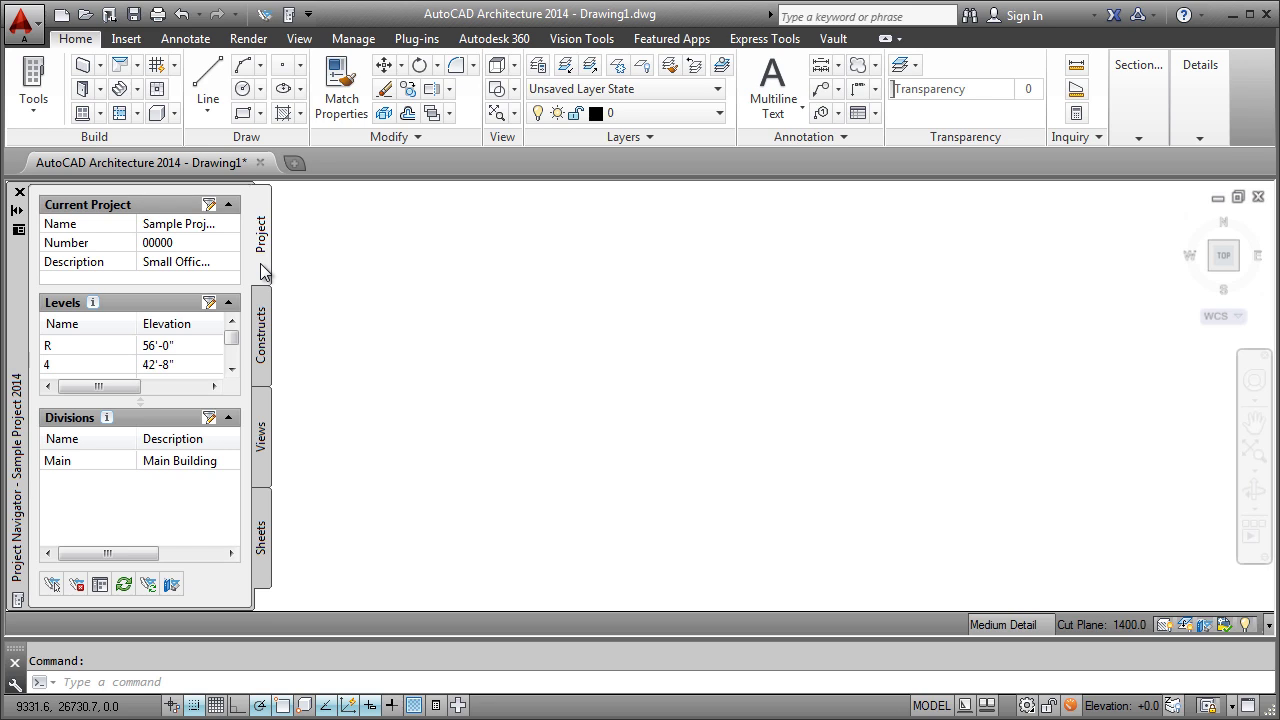
Check the Levels and Divisions headers, then return to the Constructs tree with Partitions and Shell
mouse_move(92, 304)
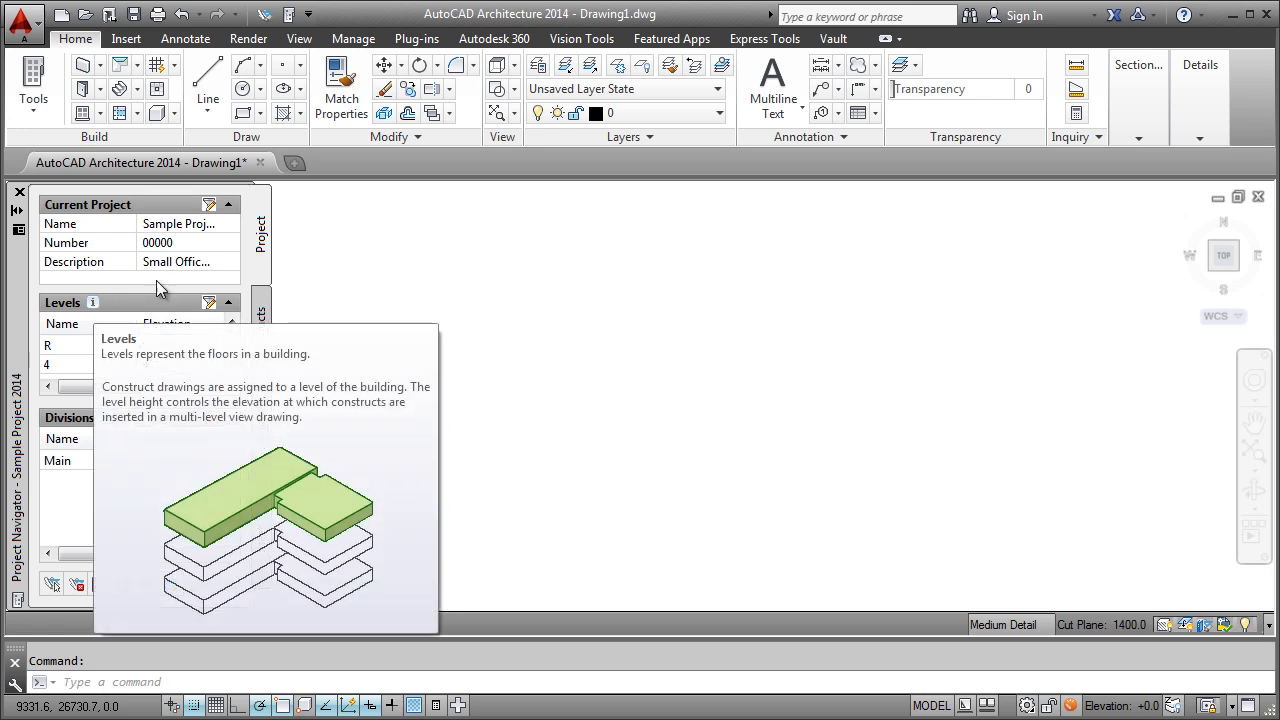
mouse_move(83, 425)
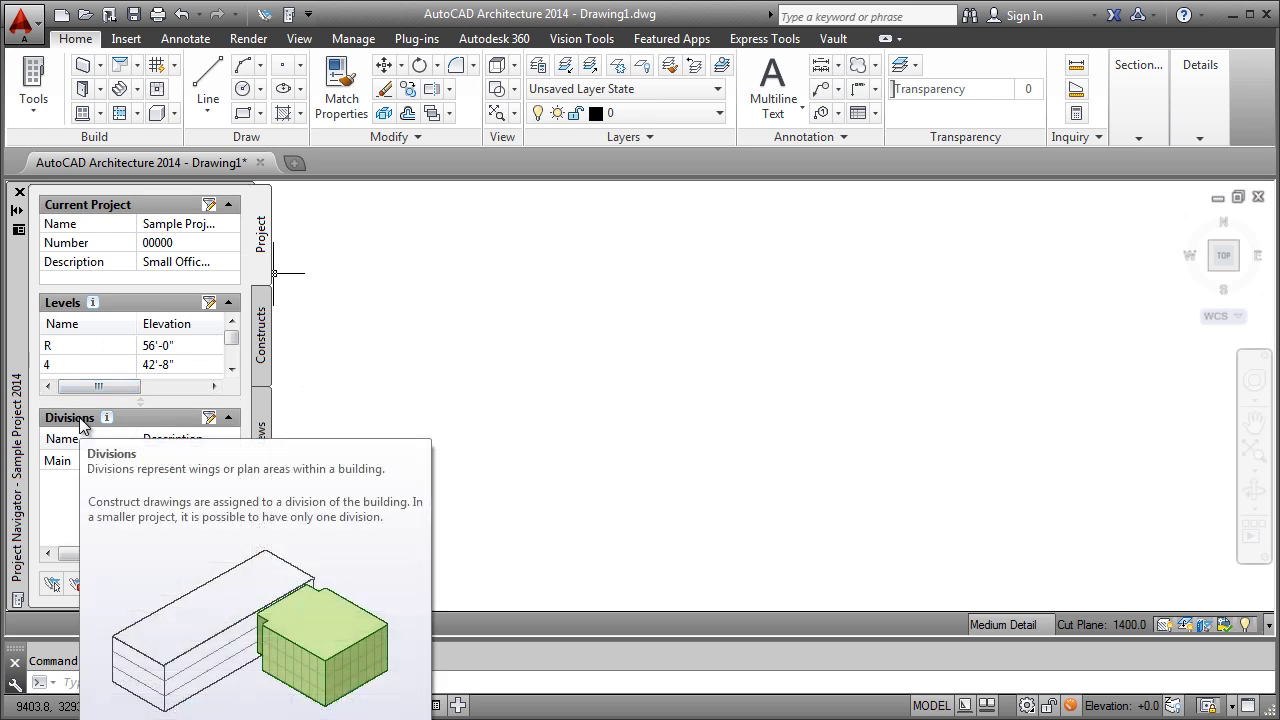
click(261, 368)
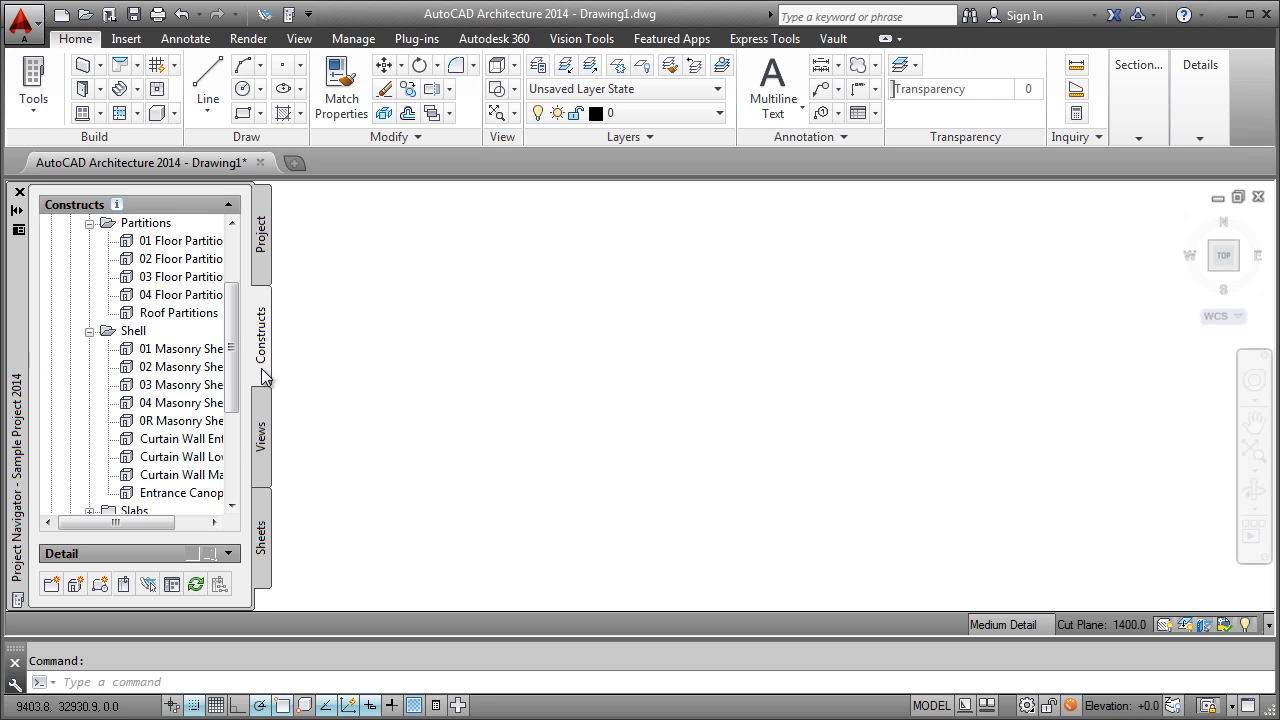
Open the 01 Building Outline and 01 Floor Partitions construct drawings
drag(232, 352, 236, 296)
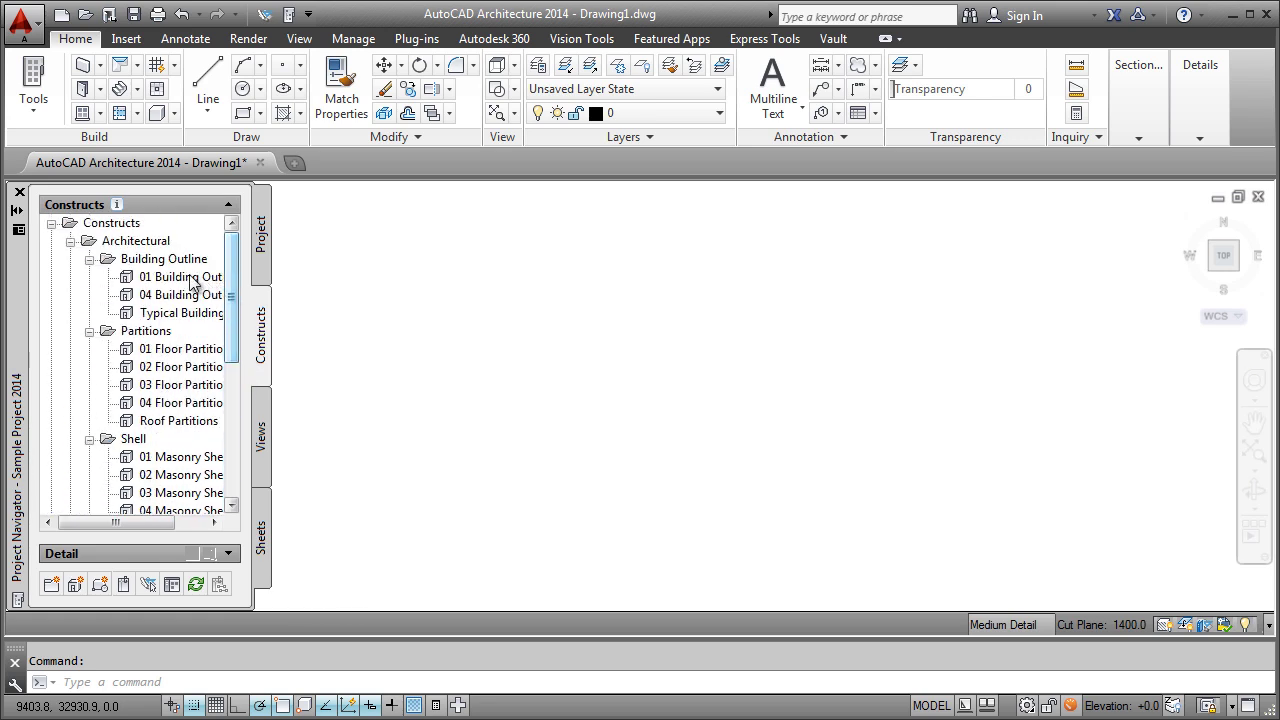
double_click(188, 277)
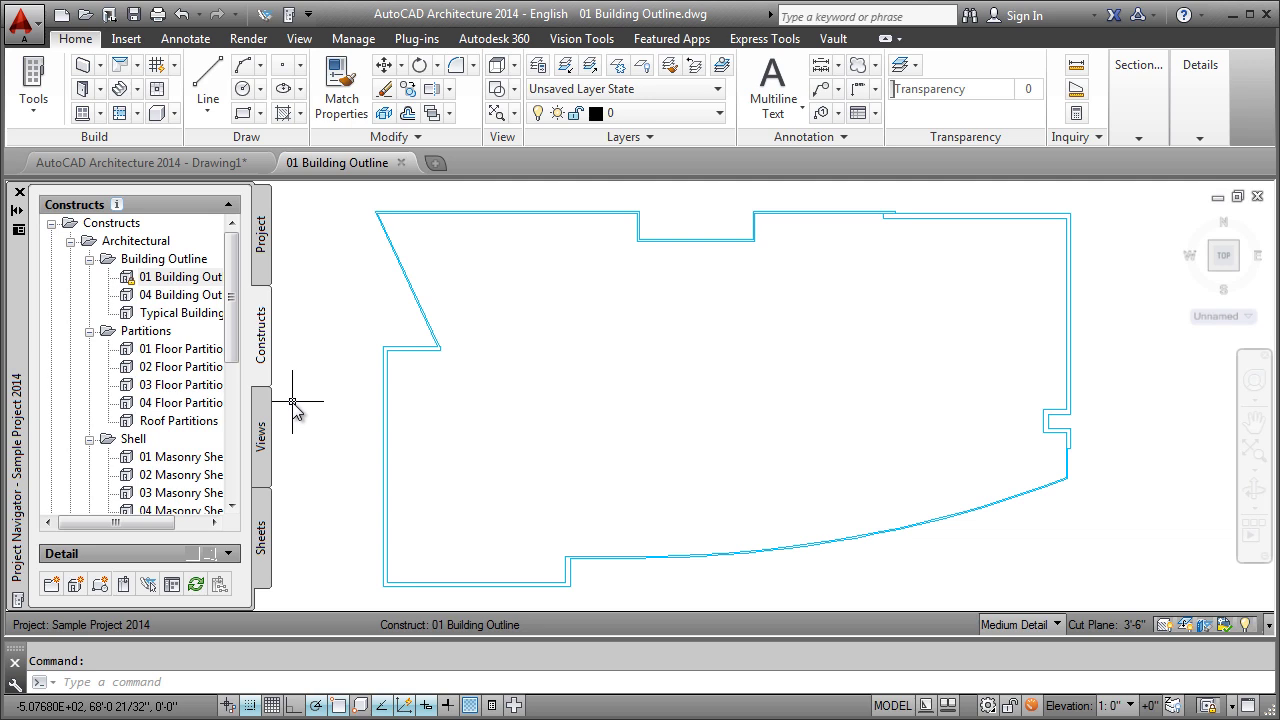
double_click(175, 349)
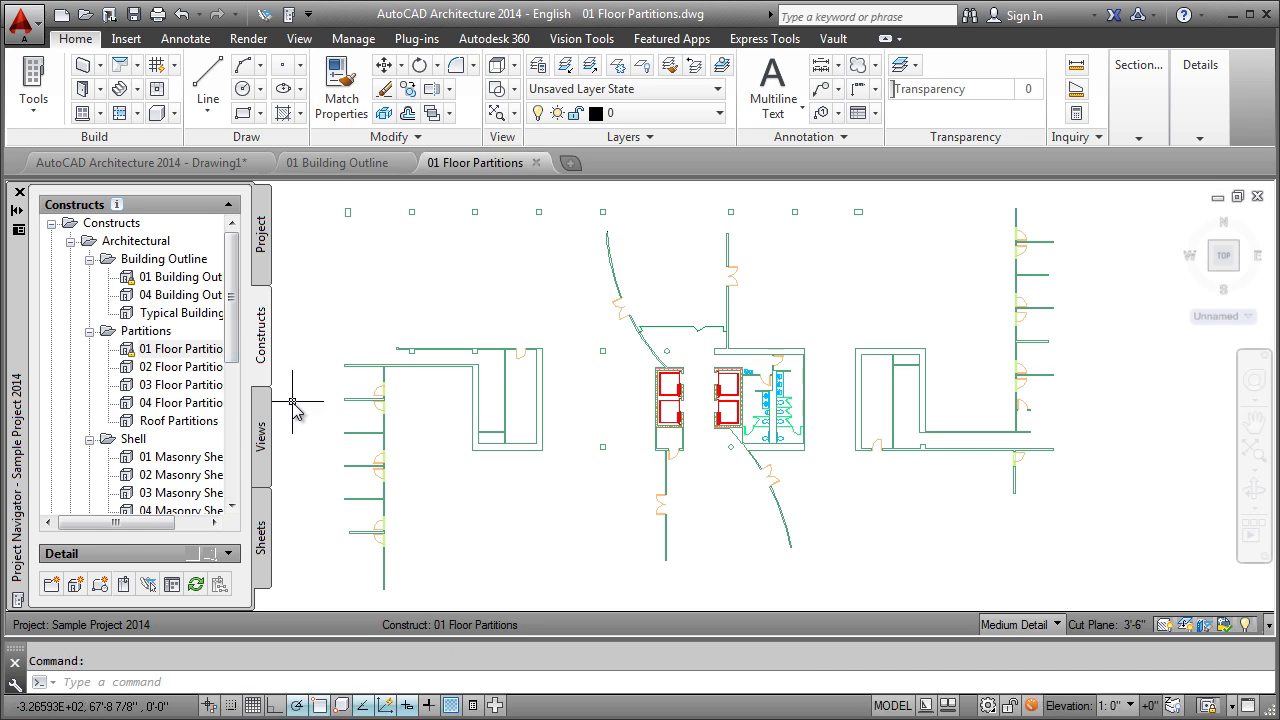
scroll(235, 340, down, 2)
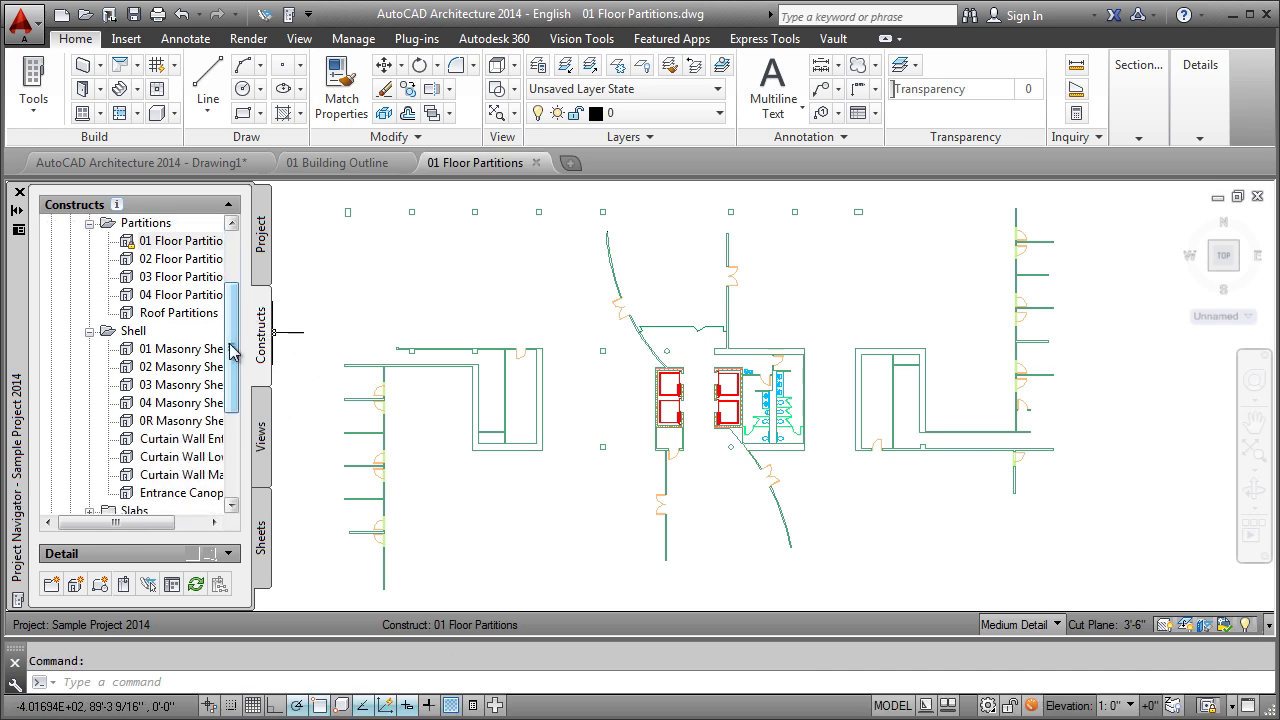
right_click(165, 246)
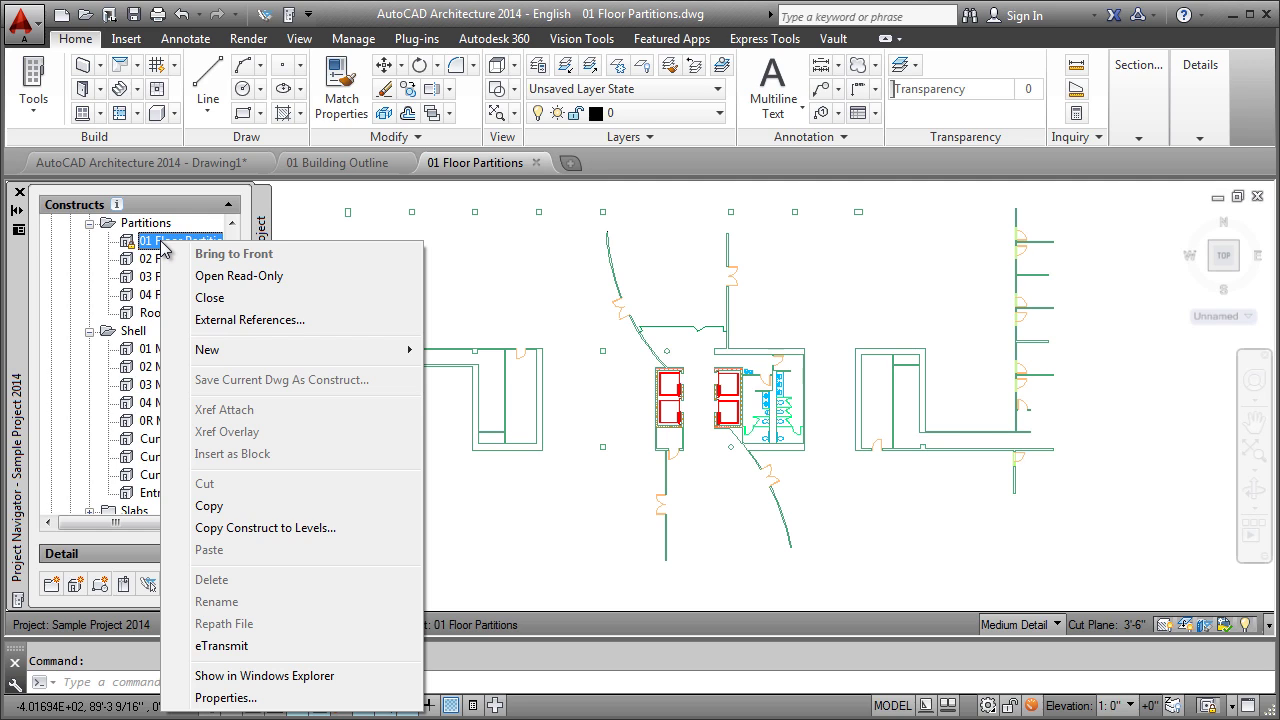
click(225, 697)
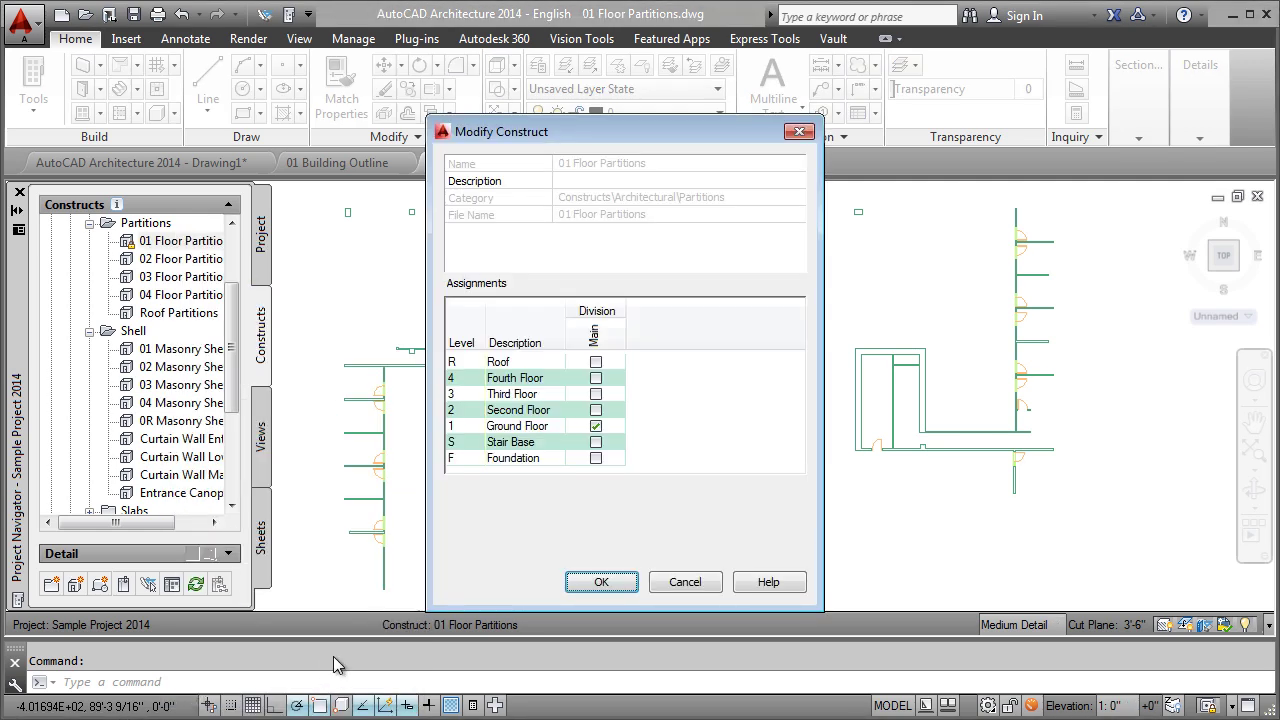
click(602, 583)
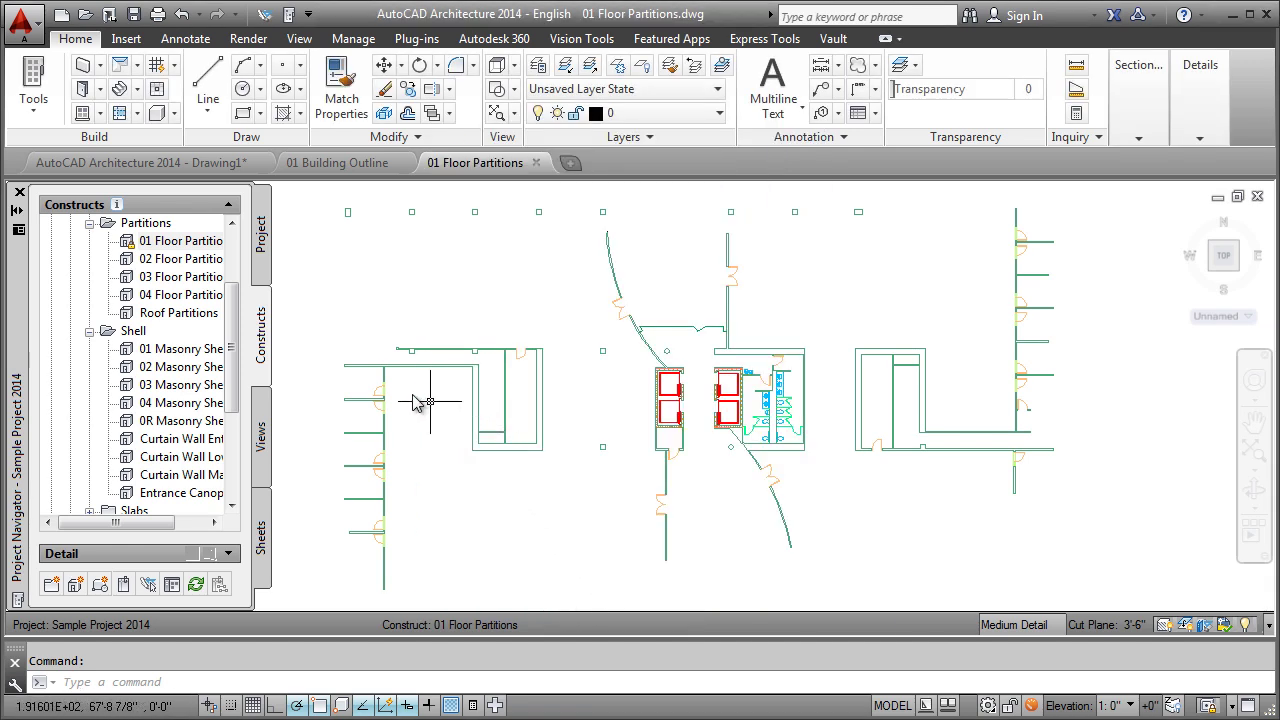
Confirm the Curtain Wall Entrance construct spans Ground, Second and Third Floors in its properties
scroll(240, 410, down, 2)
scroll(240, 410, down, 2)
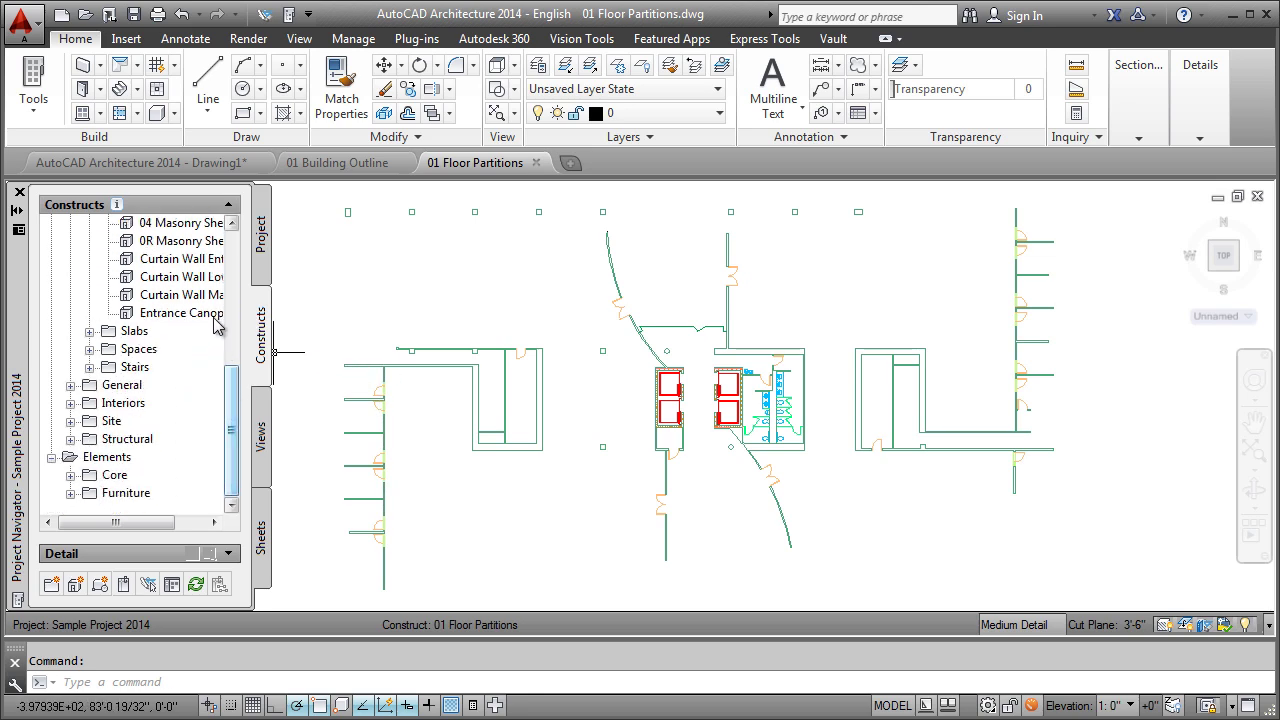
right_click(164, 262)
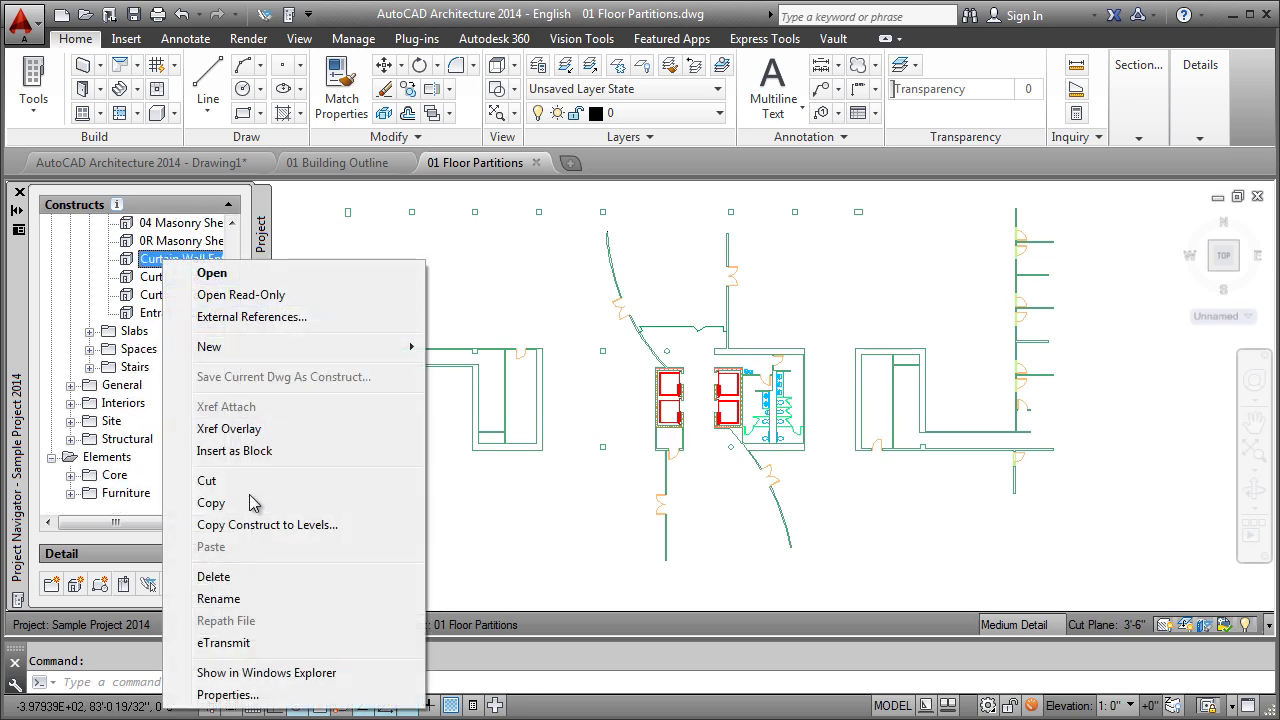
click(232, 694)
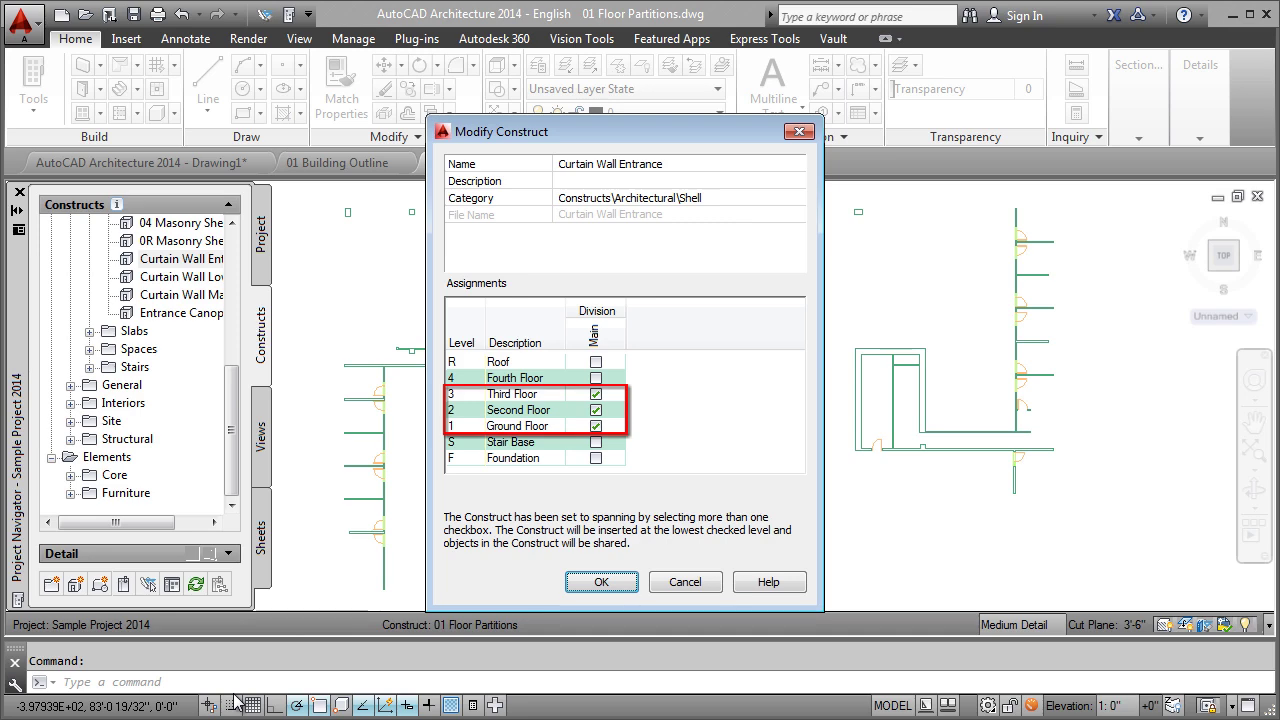
click(601, 581)
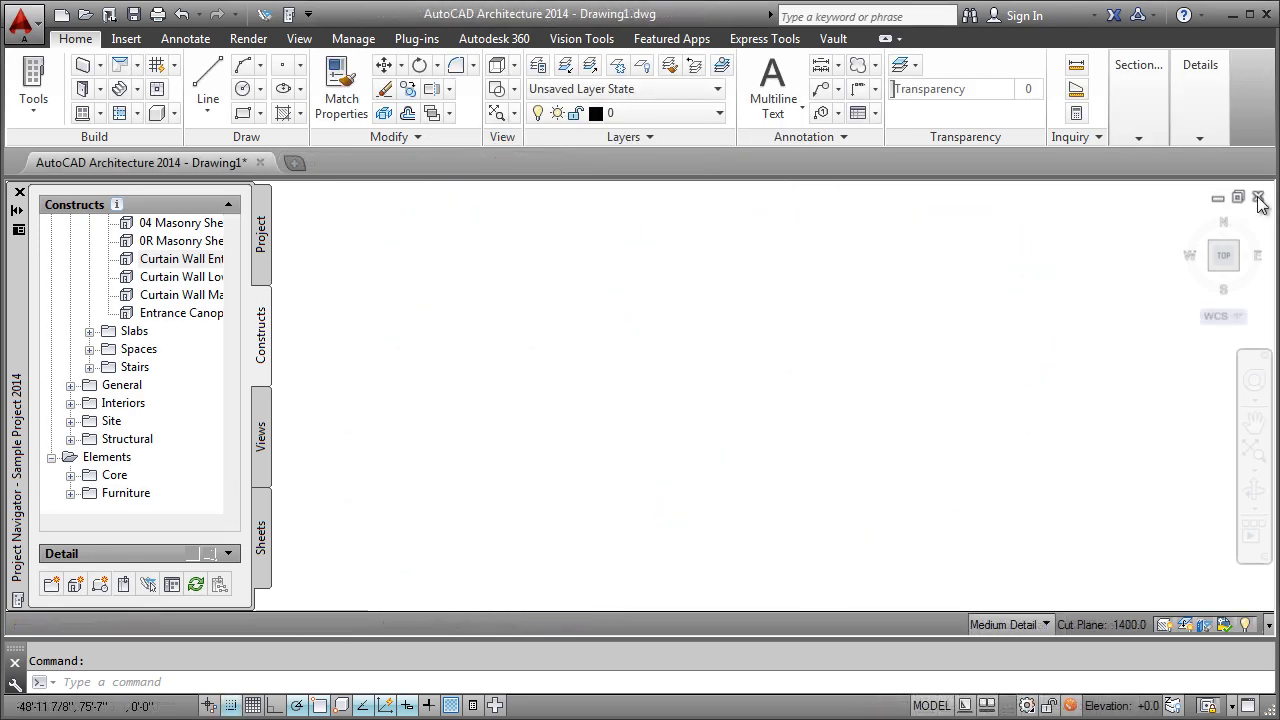
Expand the Core and Furniture elements, insert Typical Core into Drawing1, and open its element drawing
click(70, 476)
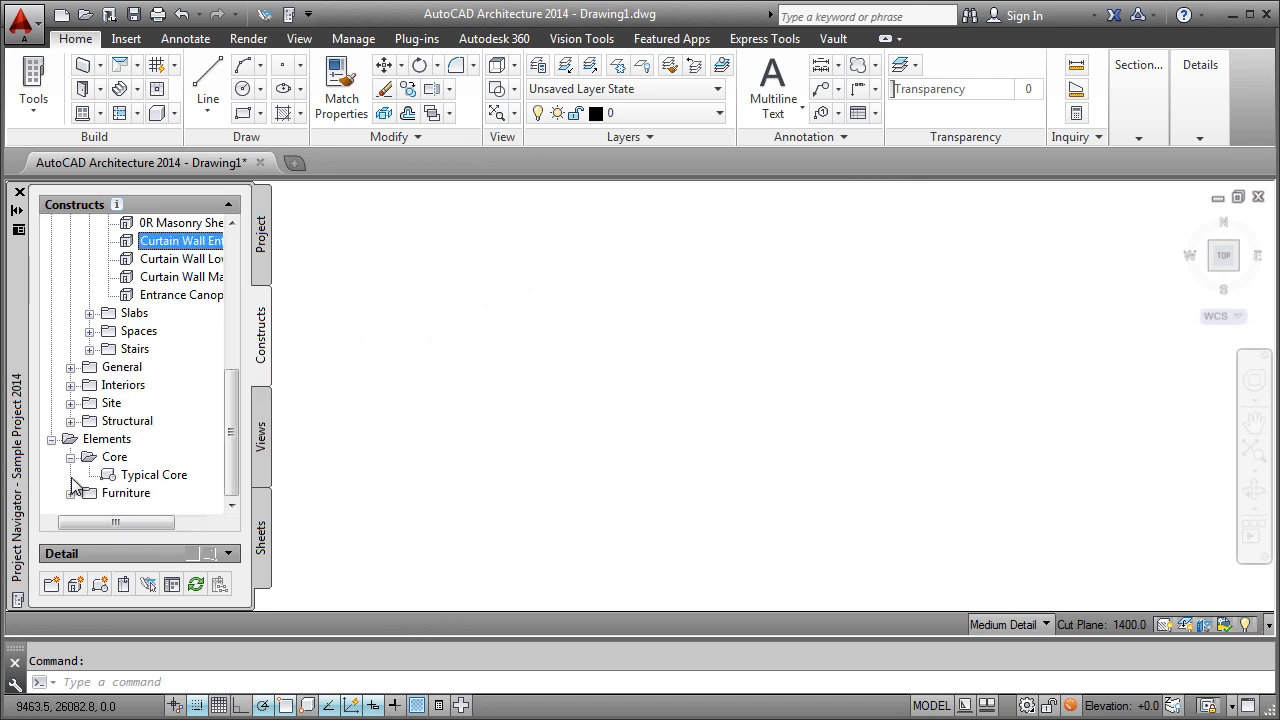
click(70, 493)
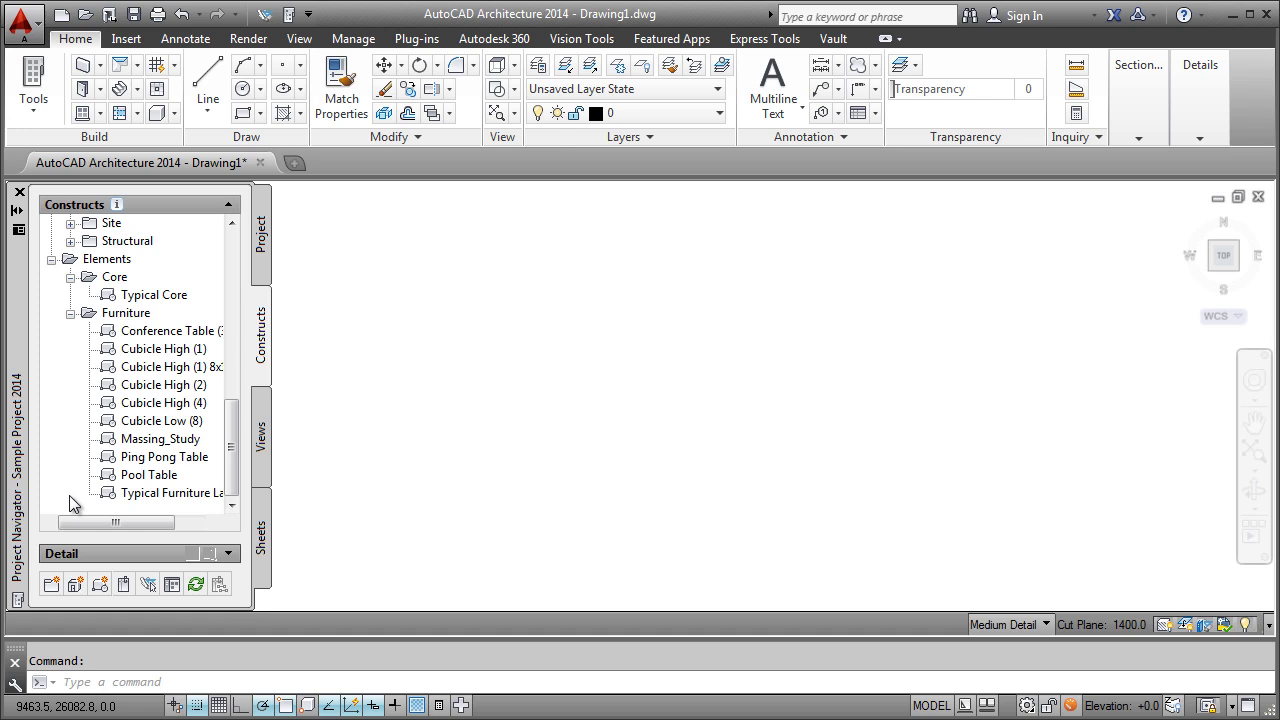
mouse_move(154, 295)
mouse_down()
mouse_move(295, 316)
mouse_move(457, 408)
mouse_move(489, 455)
mouse_up()
mouse_move(418, 472)
middle_down()
mouse_move(429, 443)
mouse_move(504, 400)
middle_up()
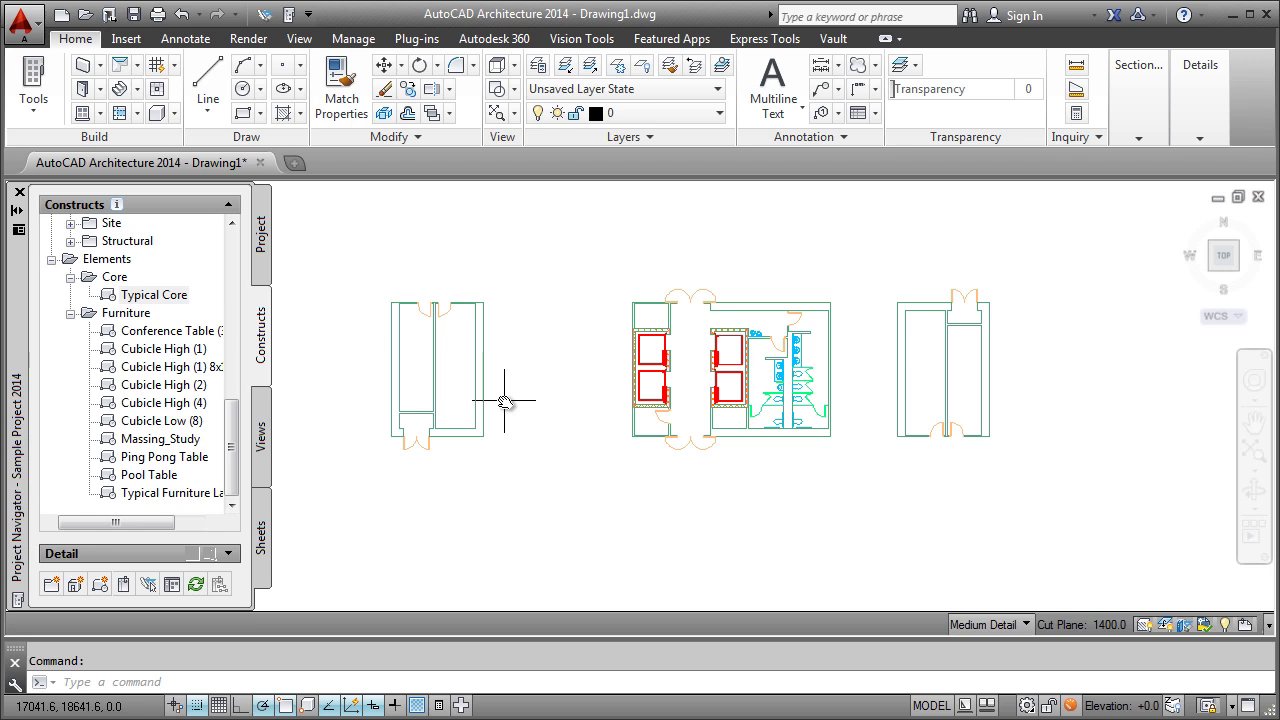
double_click(150, 295)
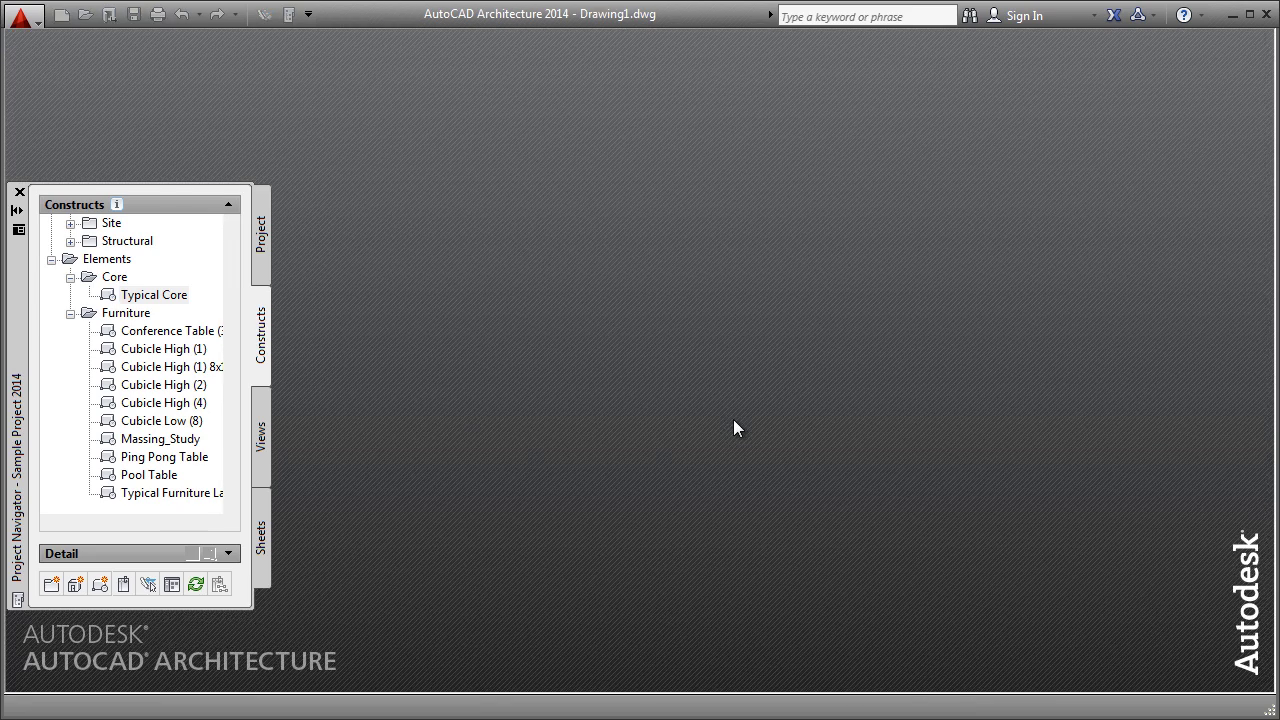
click(261, 437)
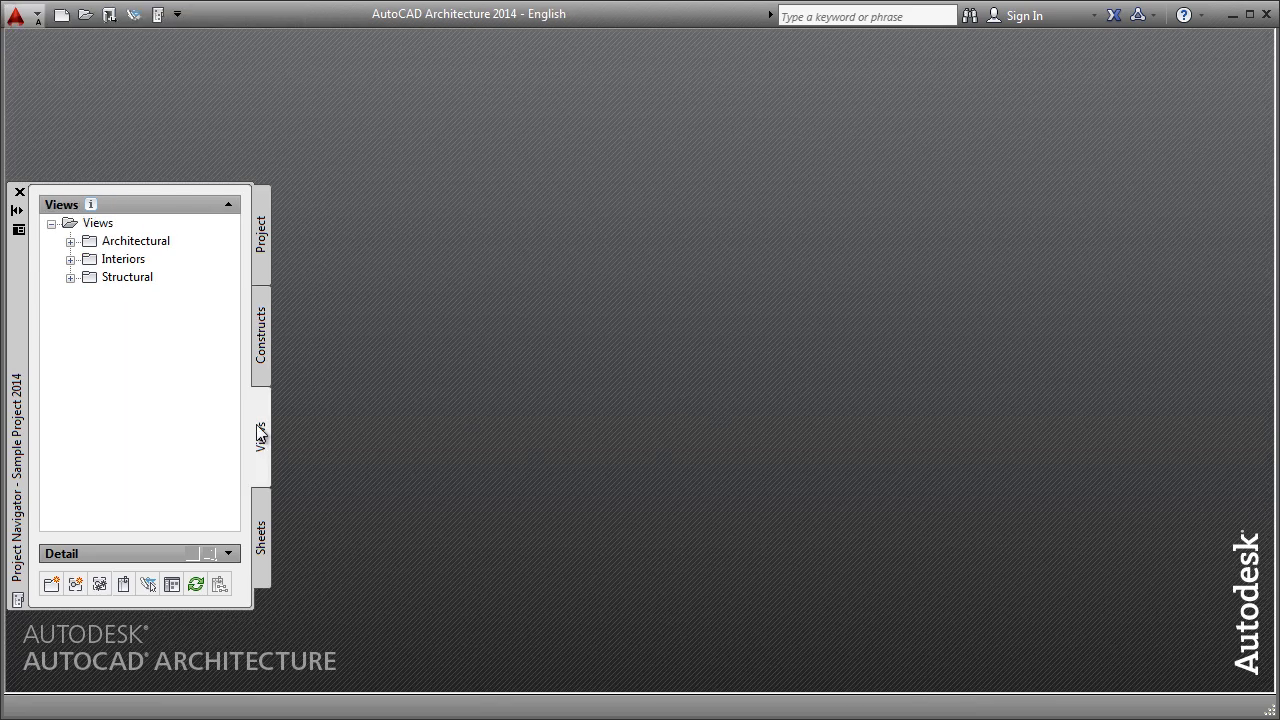
Start a New View Dwg > General view in the Architectural views category
click(70, 242)
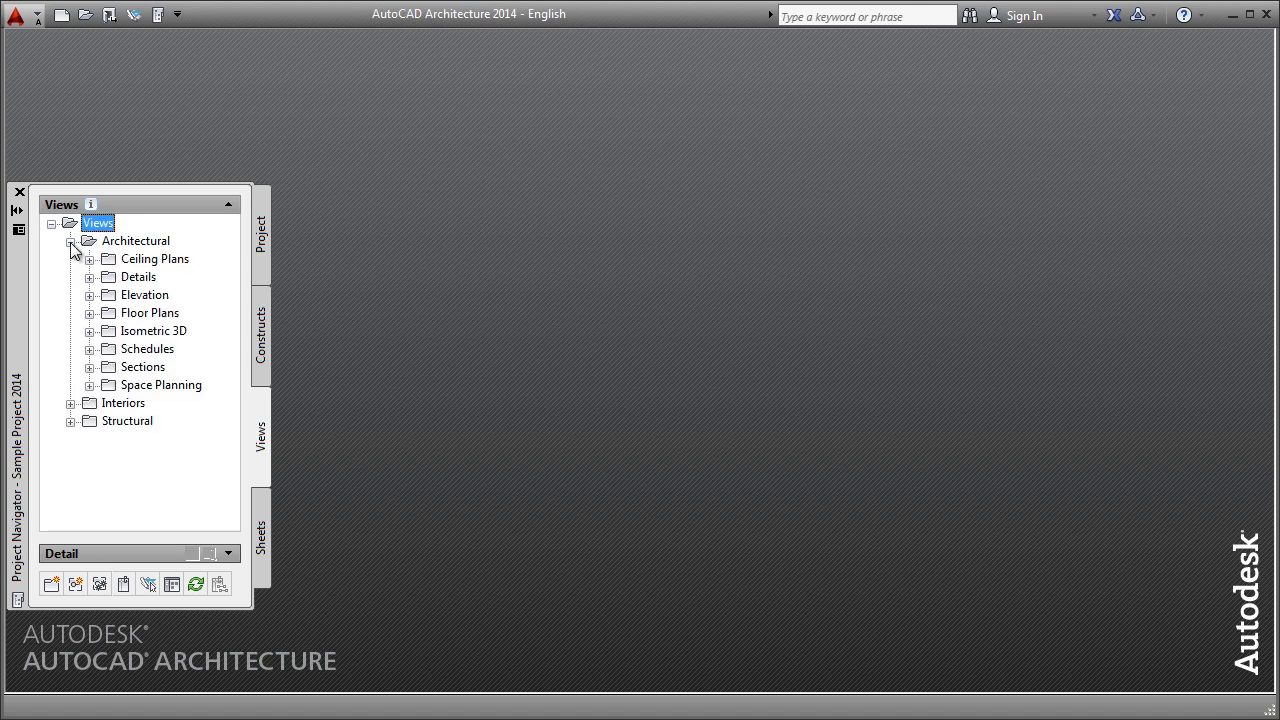
right_click(125, 243)
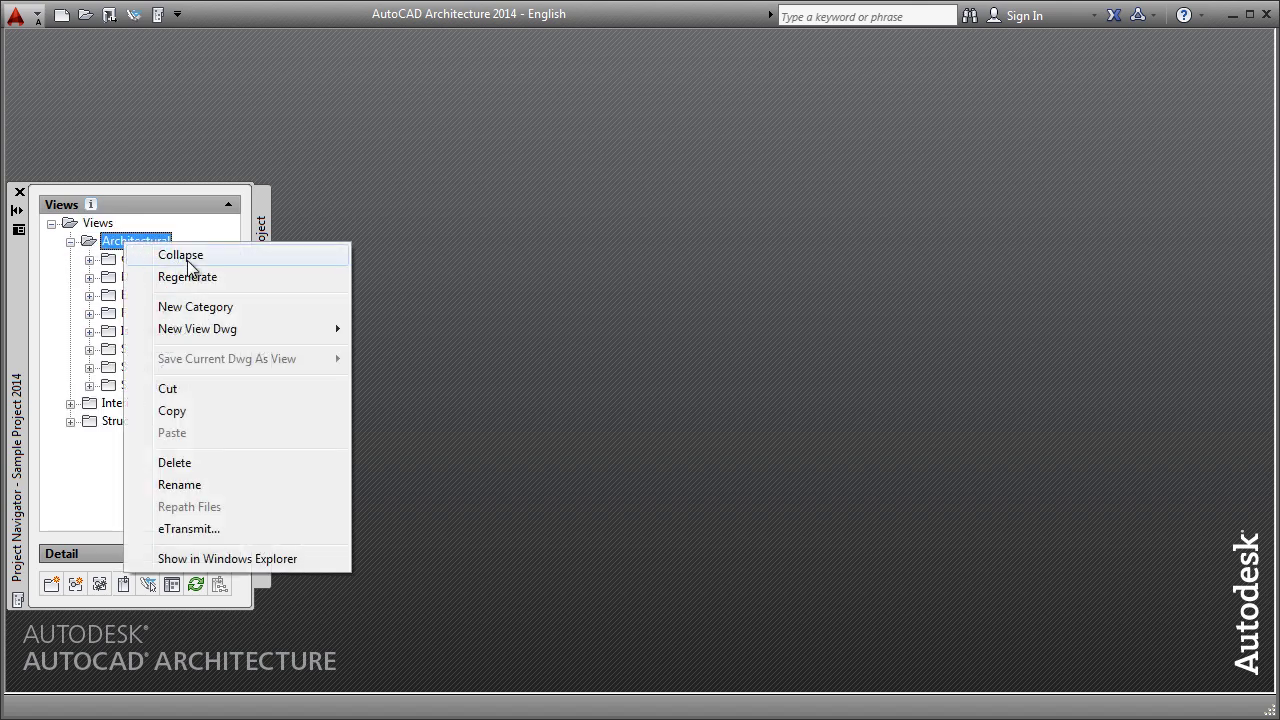
mouse_move(250, 329)
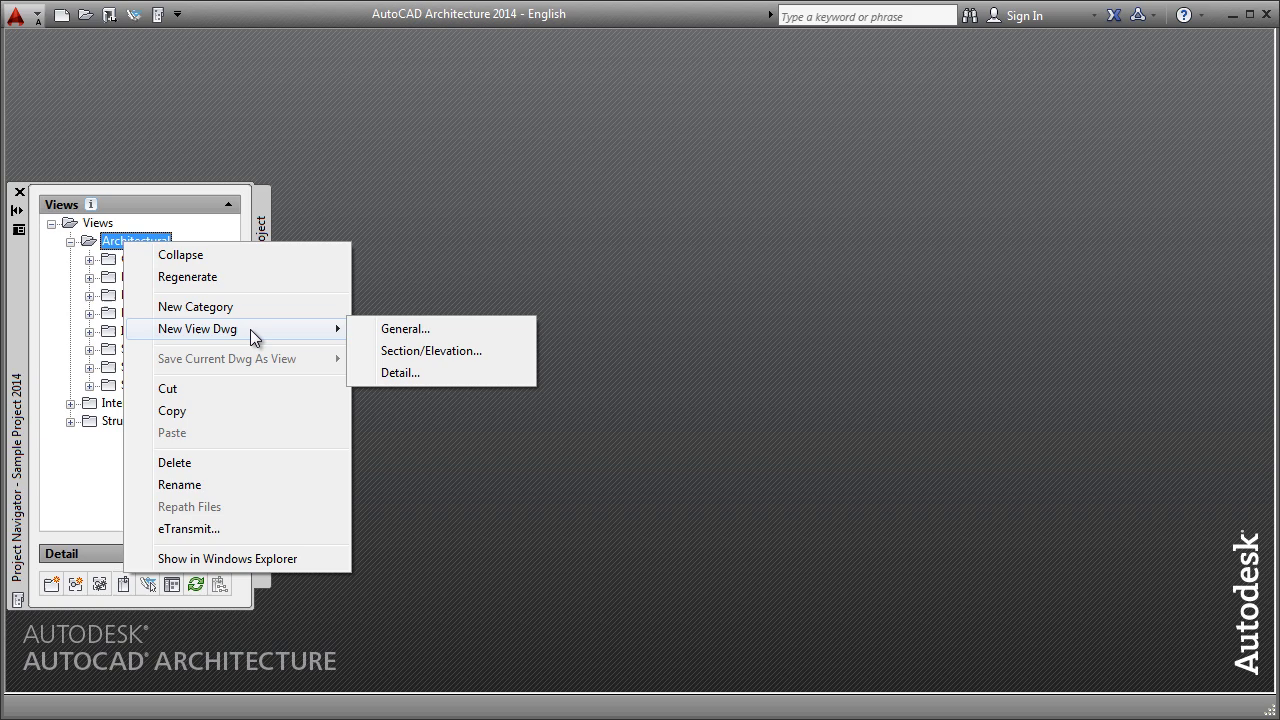
click(407, 328)
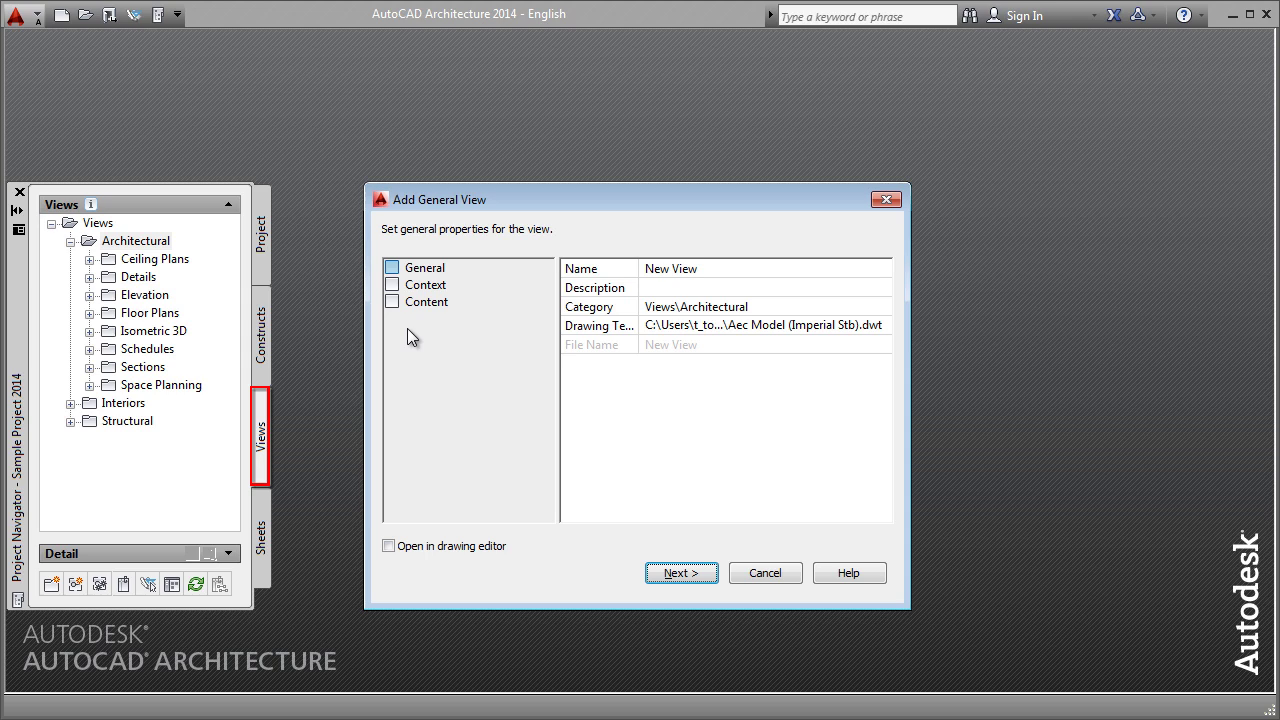
Name the new view 'Your First Floor Plan' and include the Ground Floor level
text(You)
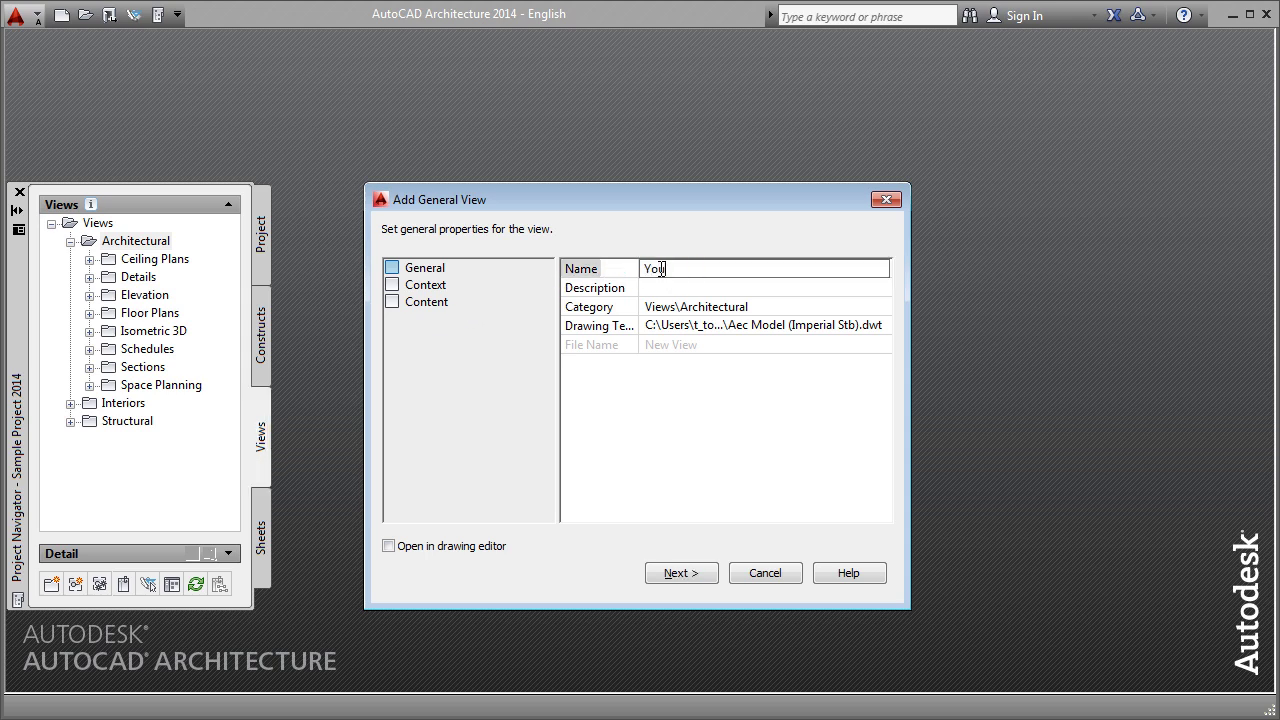
text(r First Floor Plan)
click(682, 572)
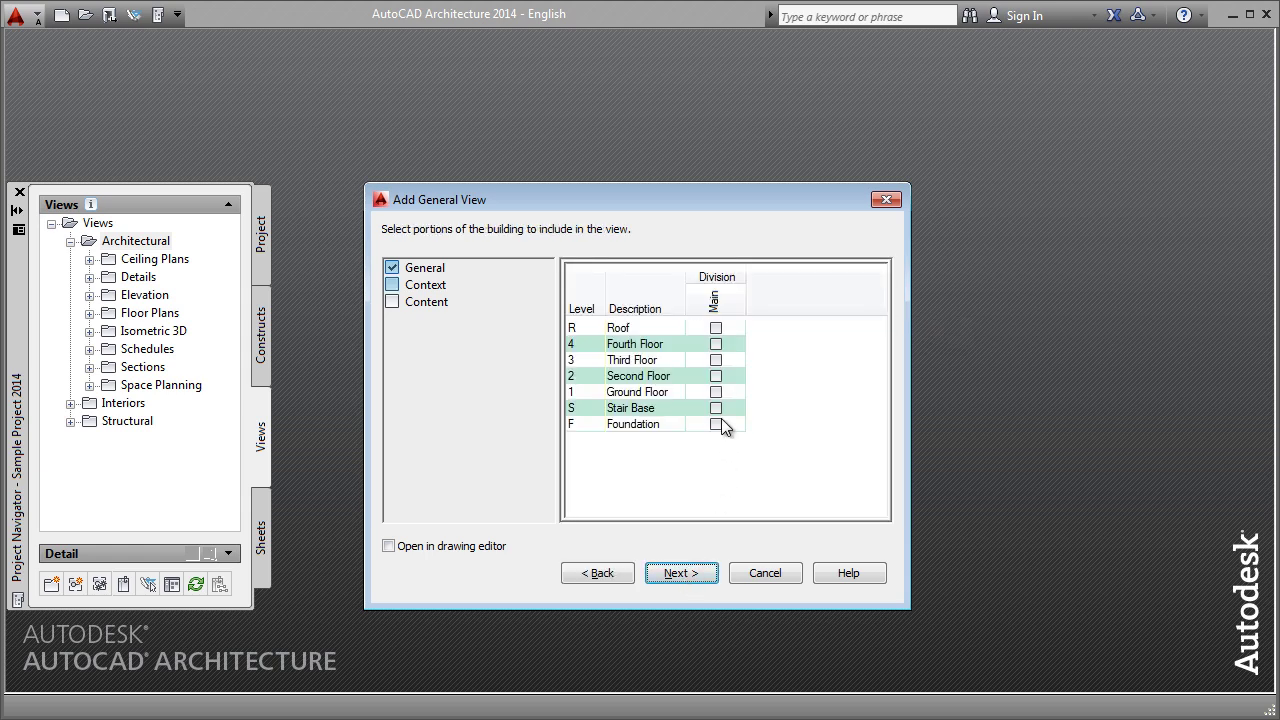
click(716, 393)
click(684, 572)
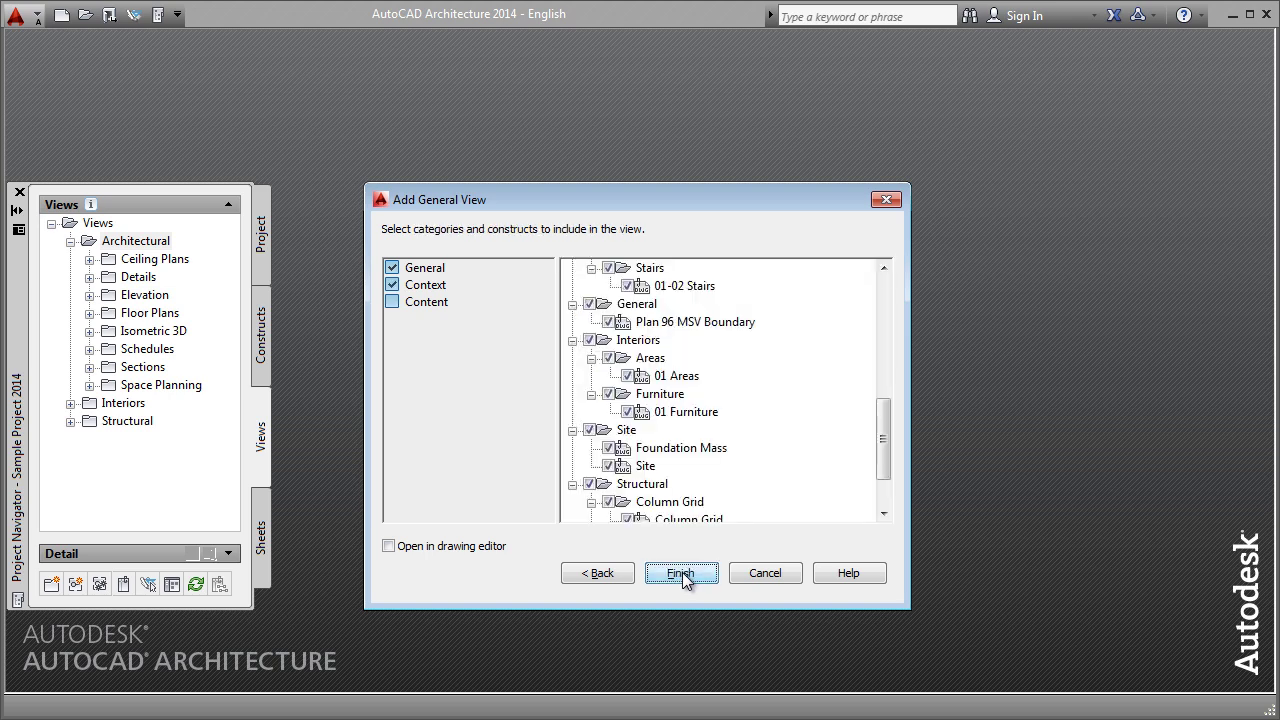
Exclude the Site, Areas, Spaces and Building Outline constructs from the view
scroll(861, 449, up, 2)
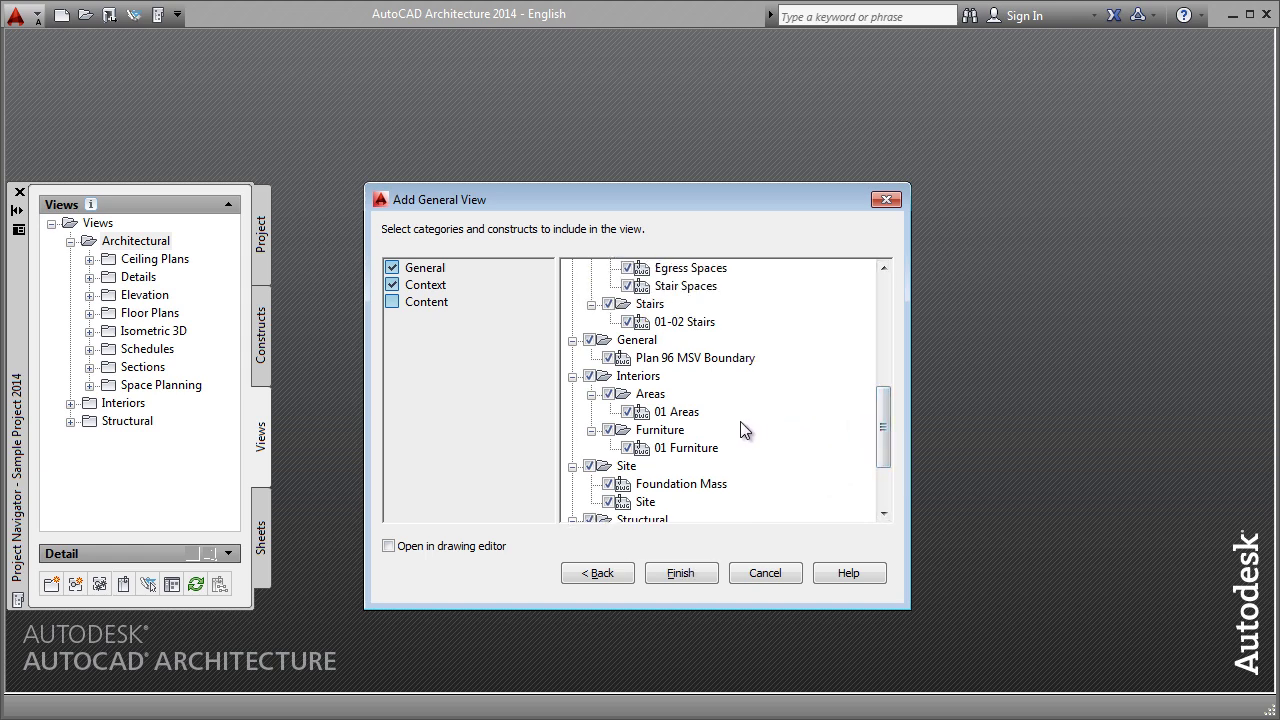
click(590, 467)
click(609, 394)
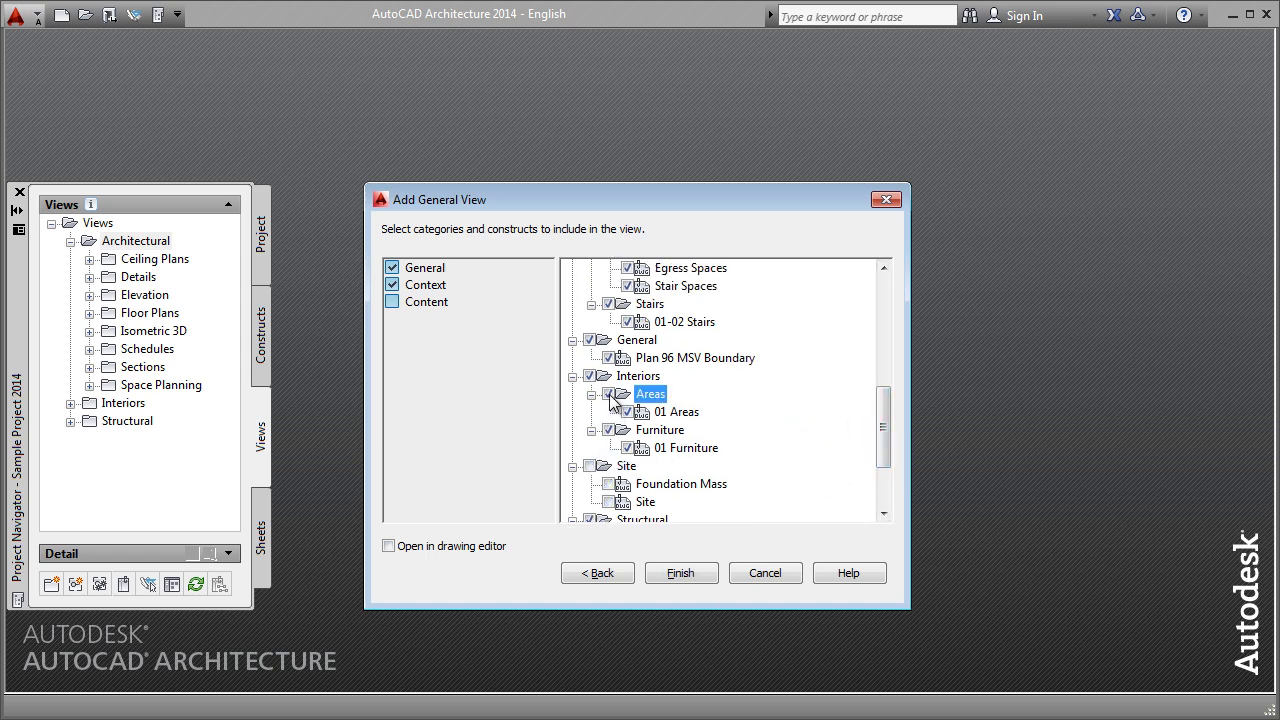
click(590, 519)
drag(884, 445, 880, 282)
click(609, 322)
click(609, 304)
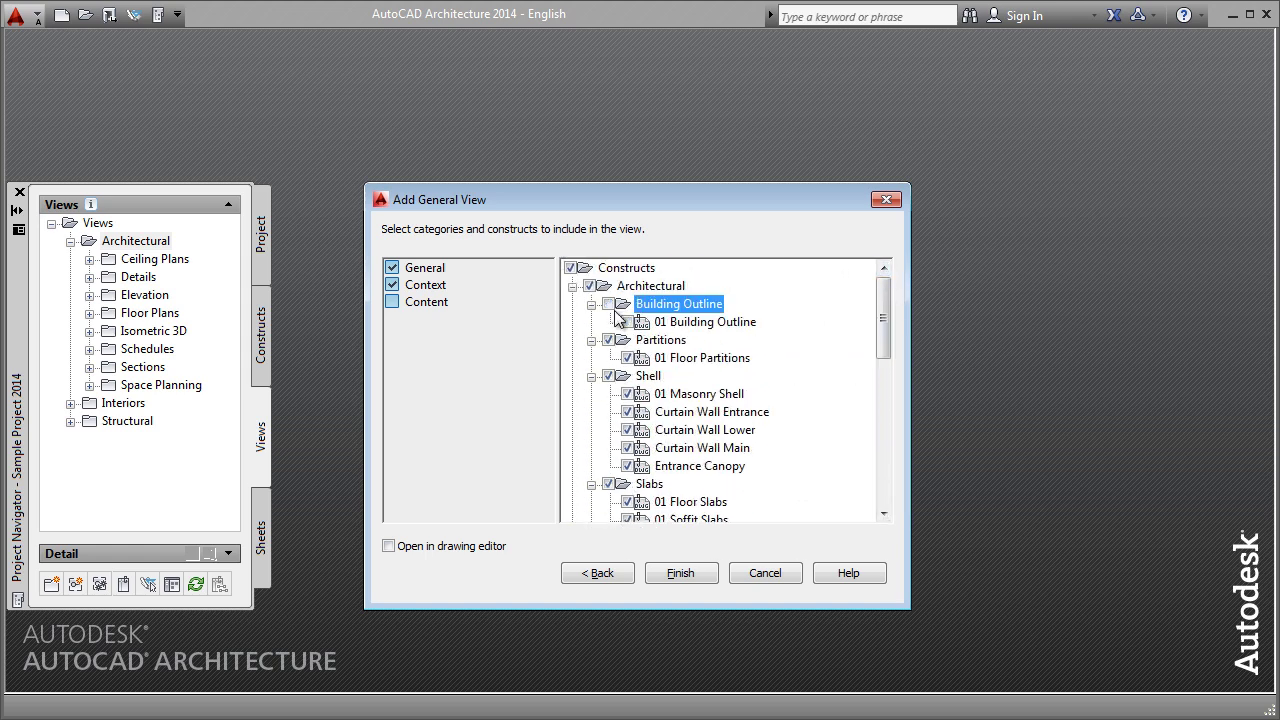
Finish the view and open Your First Floor Plan from the Views list
click(681, 574)
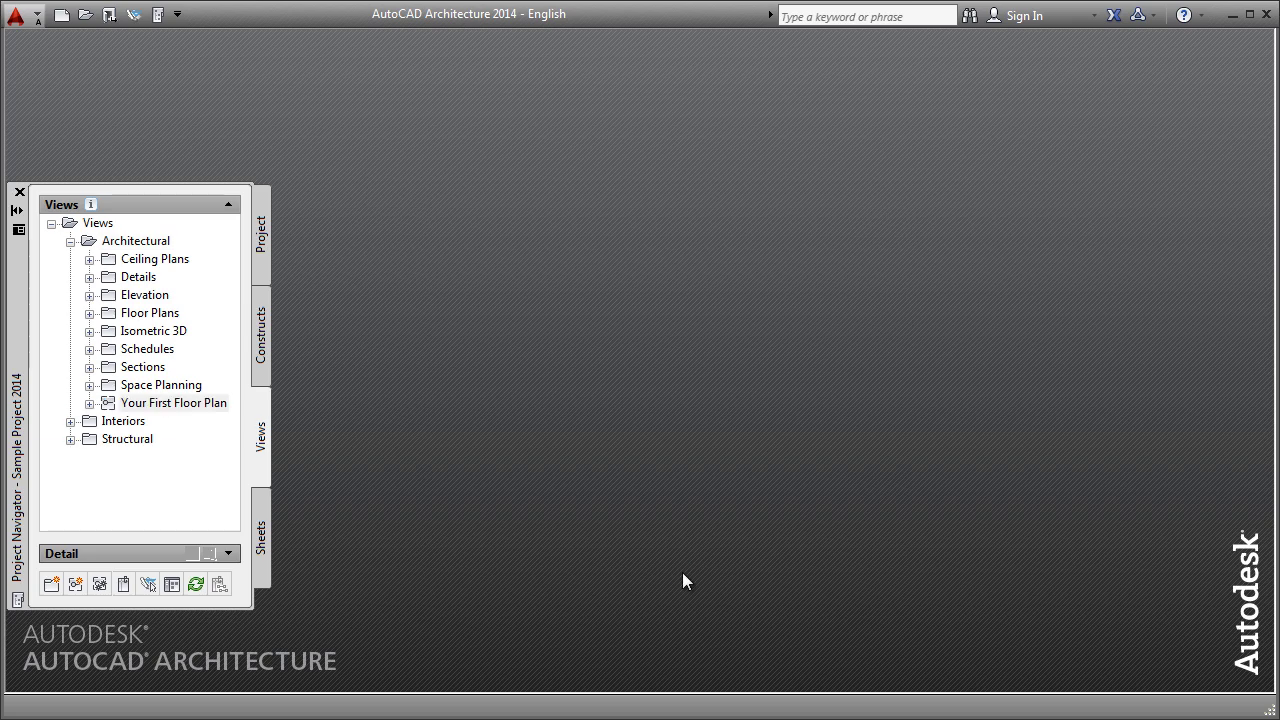
double_click(163, 404)
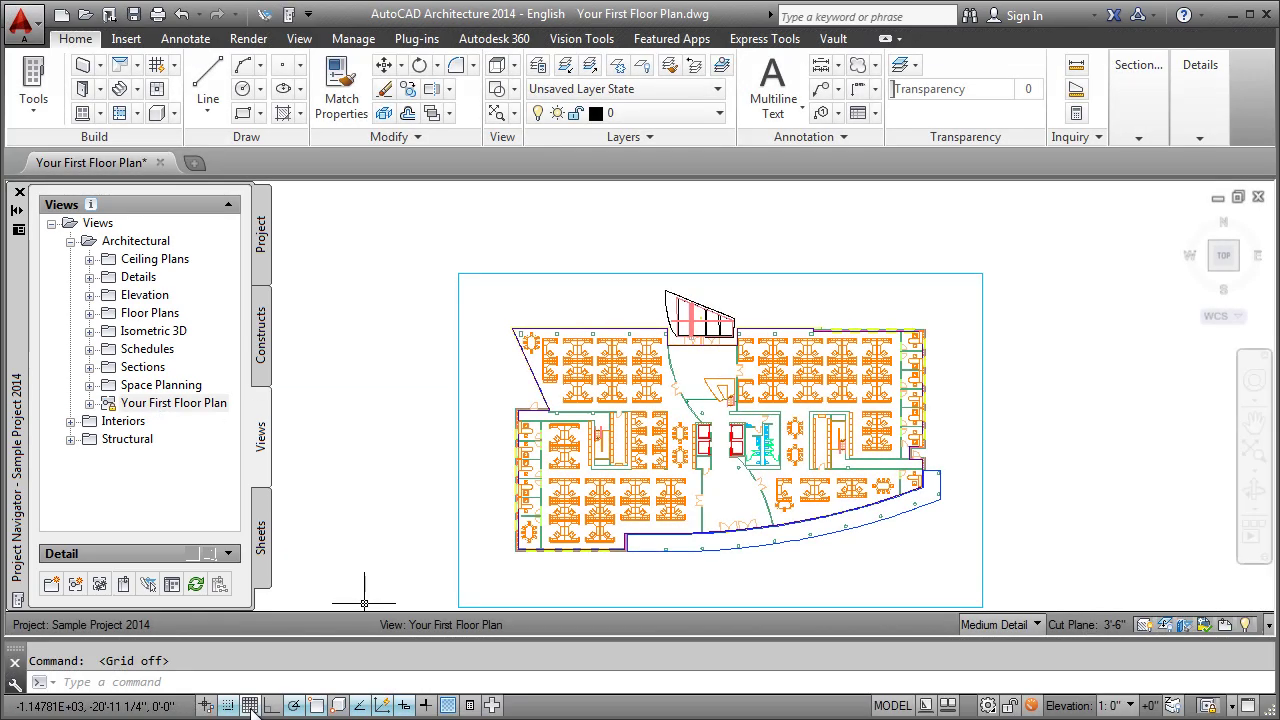
right_click(158, 405)
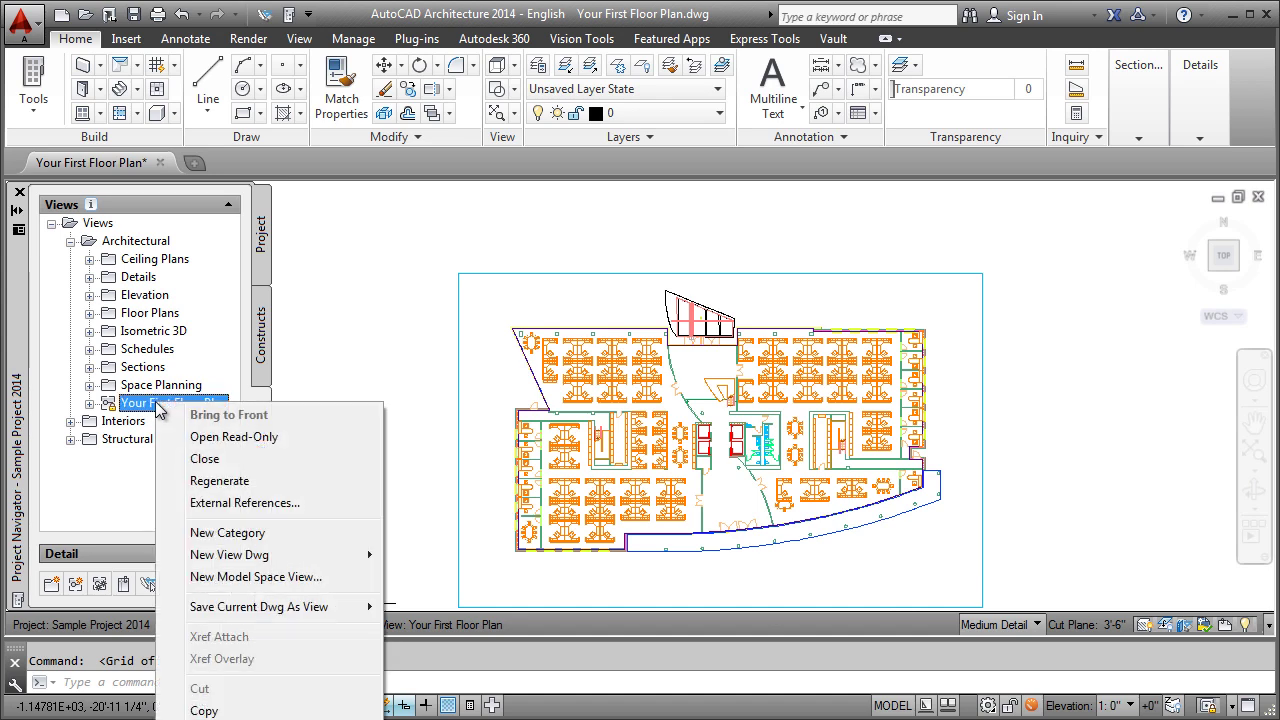
Create a model space view named '01 Floor with Furniture' described as '1st Floor Furniture Plan'
click(262, 577)
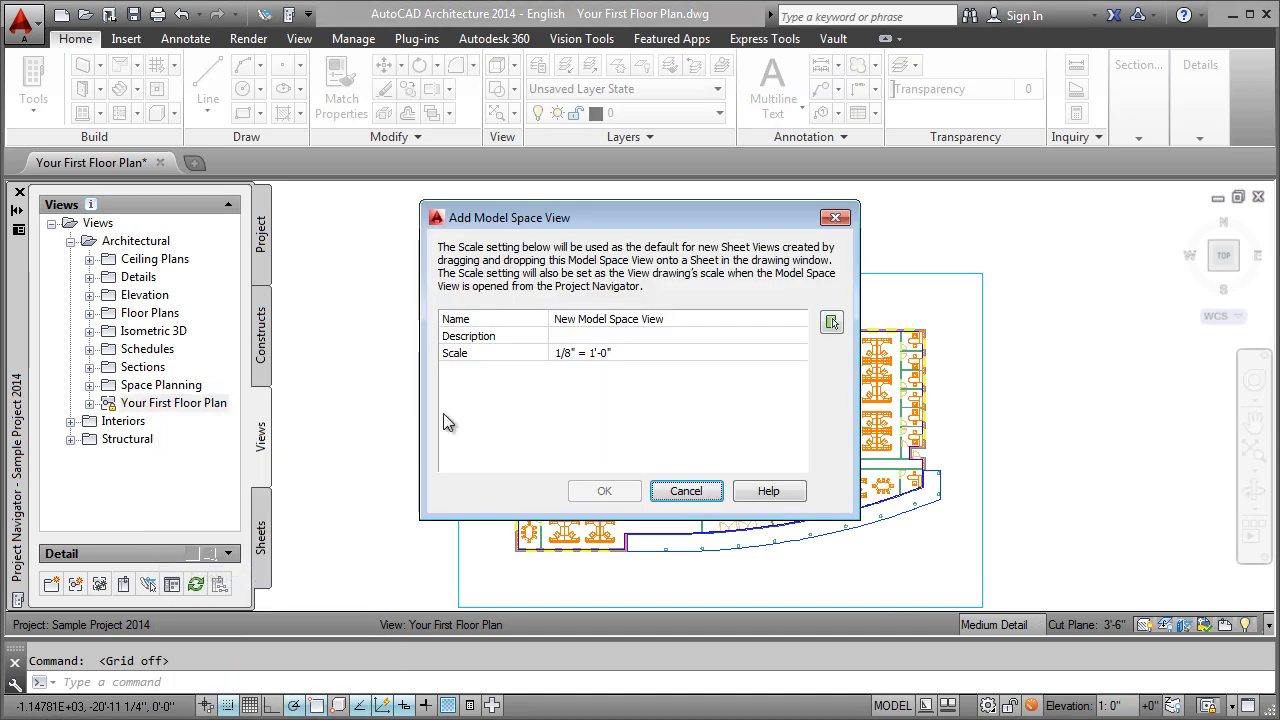
click(562, 318)
text(01 Floor w)
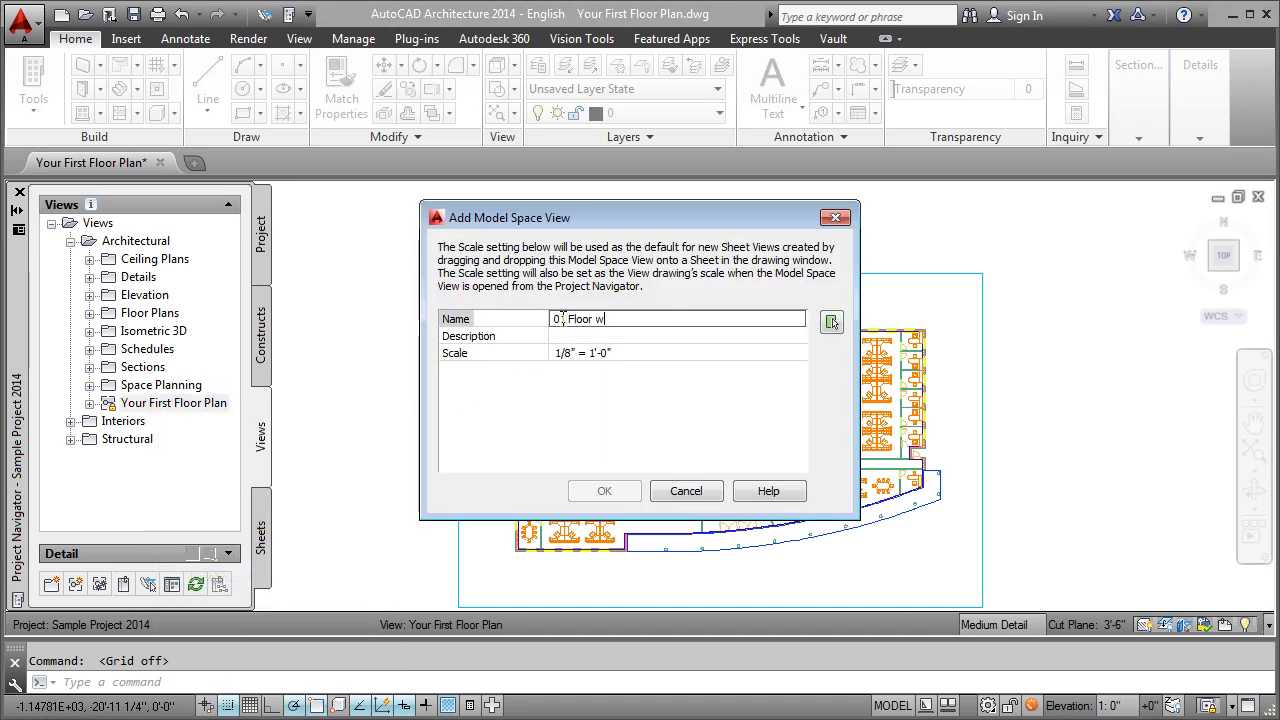
text(ith Furniture)
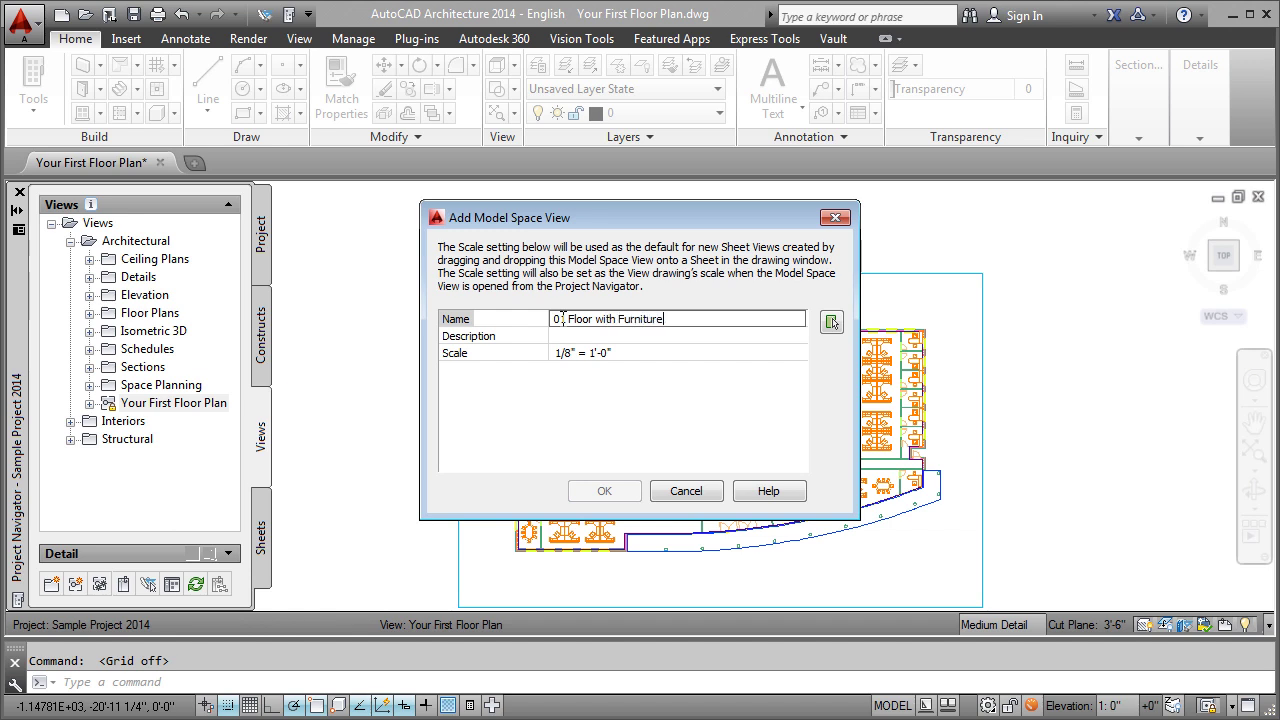
click(562, 336)
text(1st Floor)
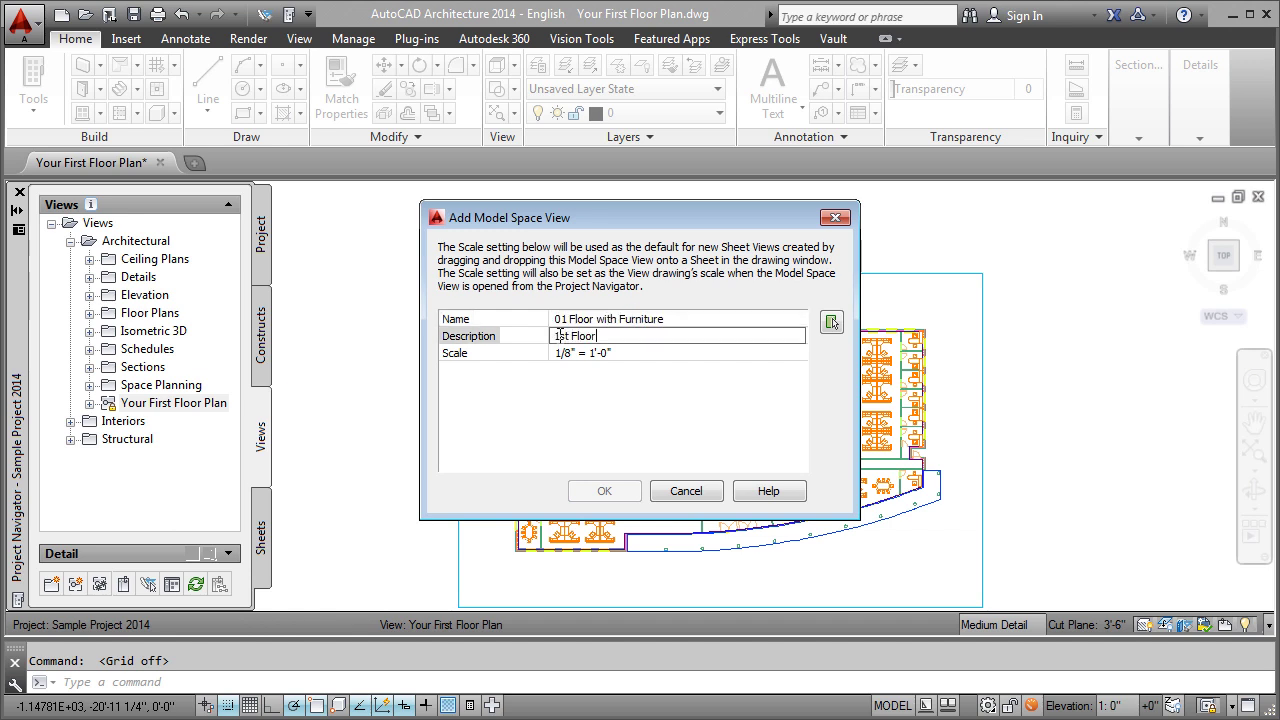
text(ure Plan)
Window the floor plan as the view's region, create it, and close the drawing
click(829, 321)
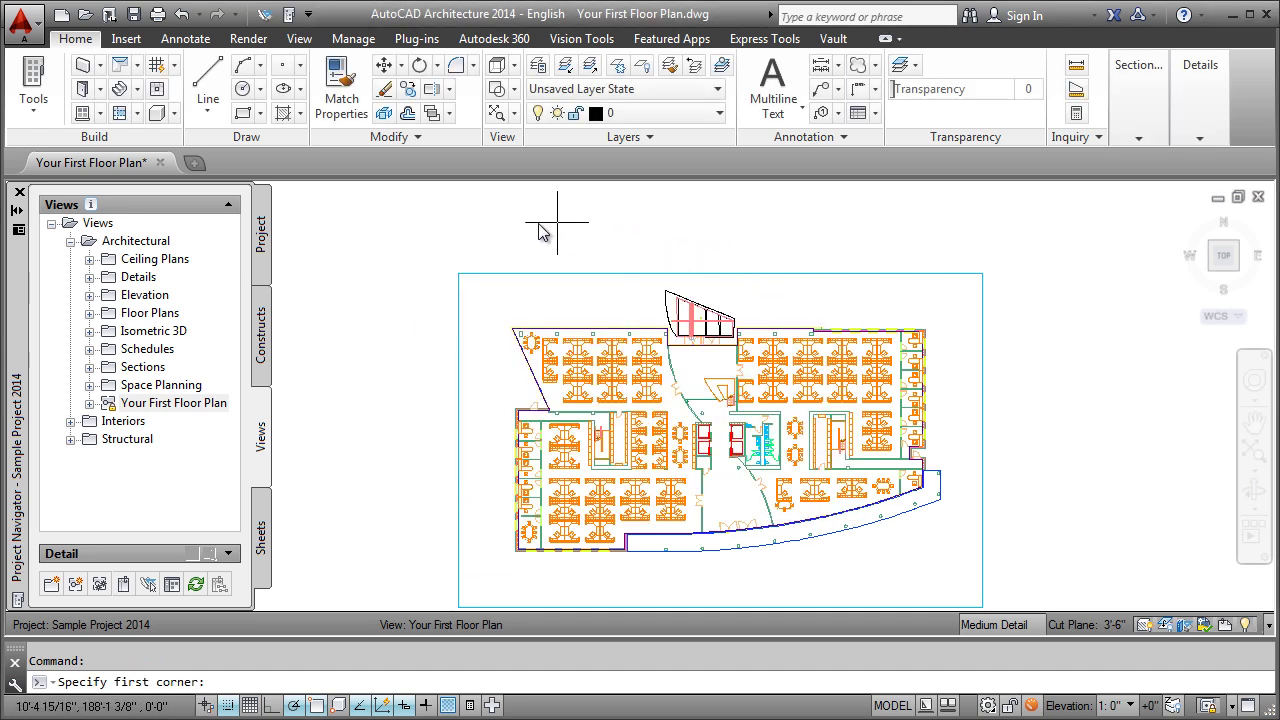
click(464, 226)
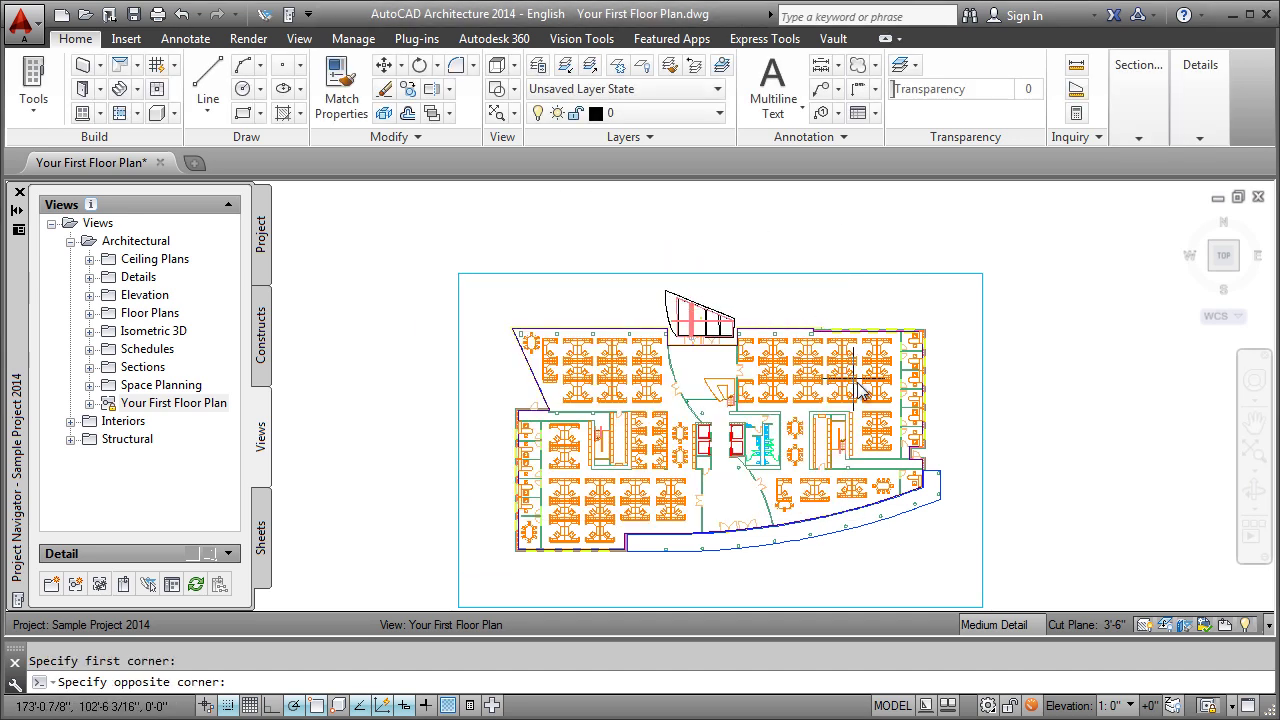
click(990, 558)
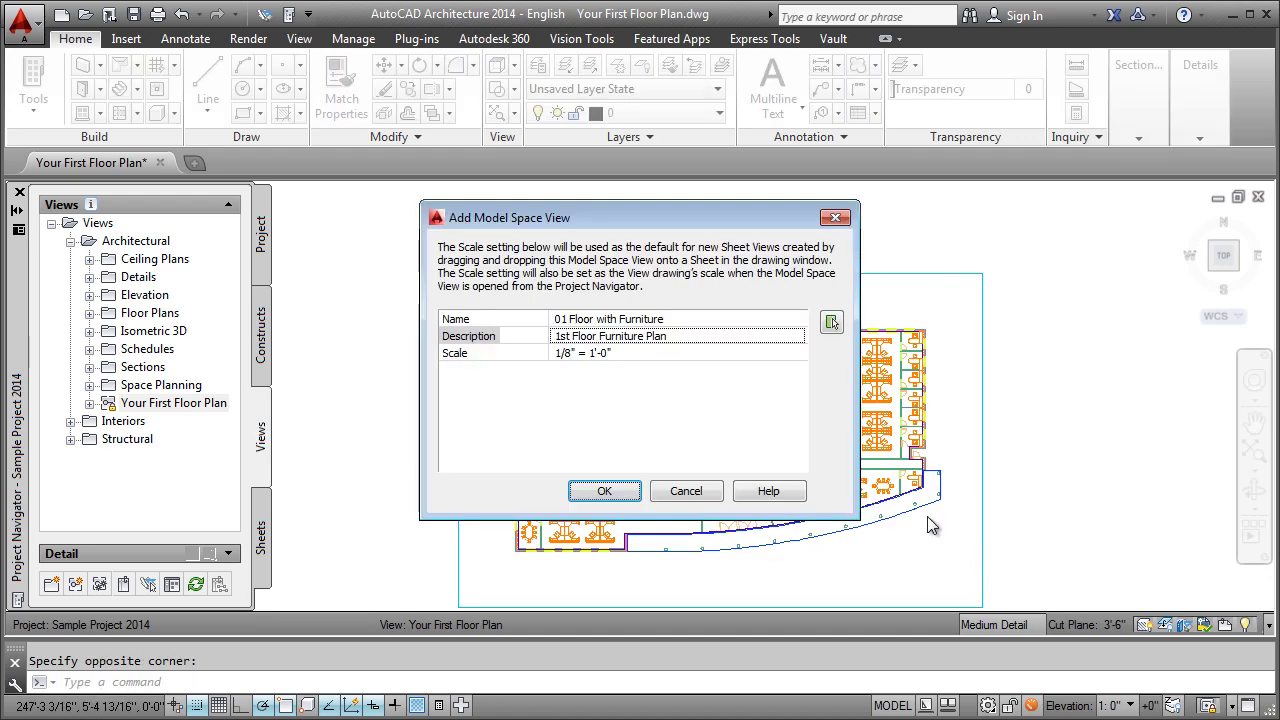
click(605, 491)
right_click(158, 405)
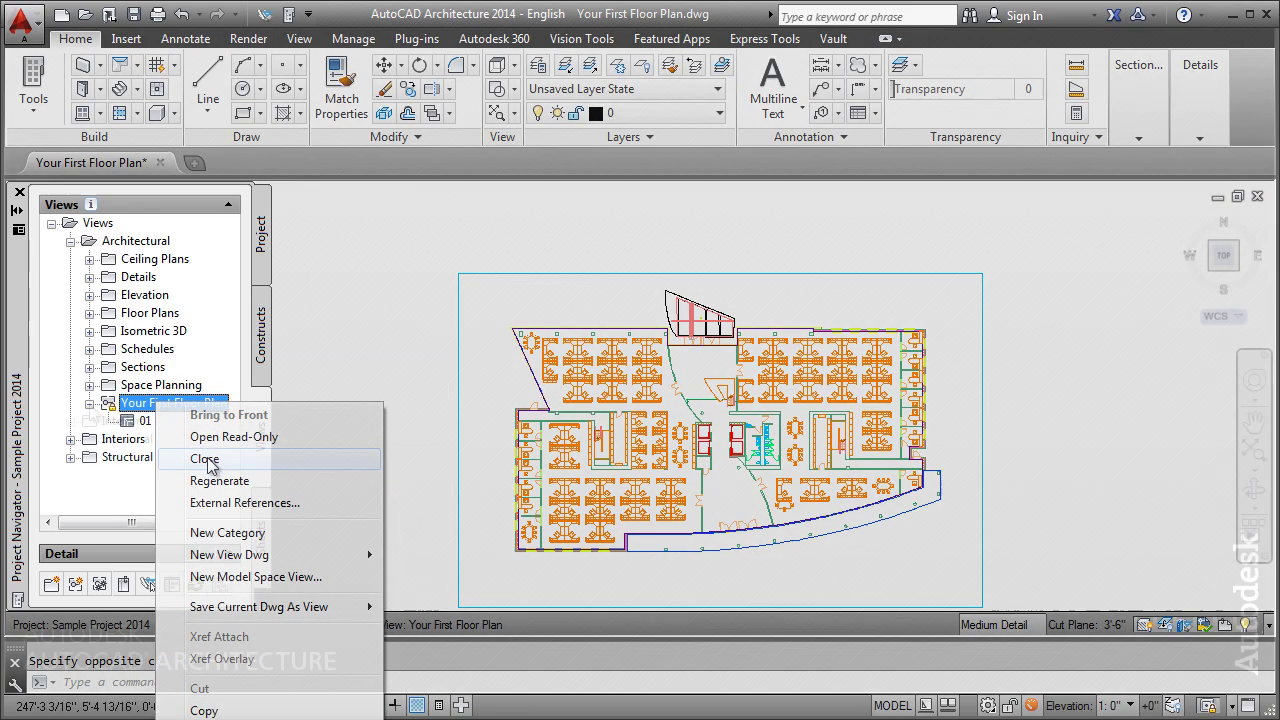
click(204, 458)
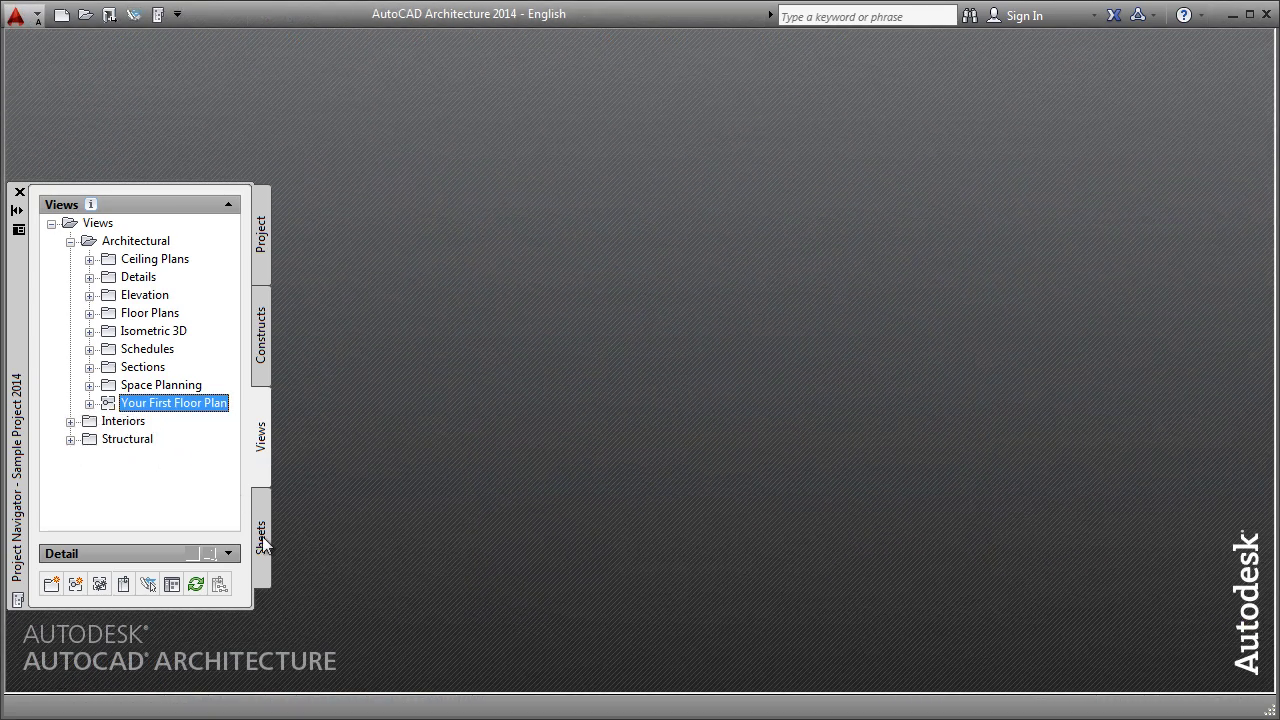
Add sheet X101 'Sample Sheet' to the Architectural subset, opening it in the editor
click(260, 537)
right_click(122, 280)
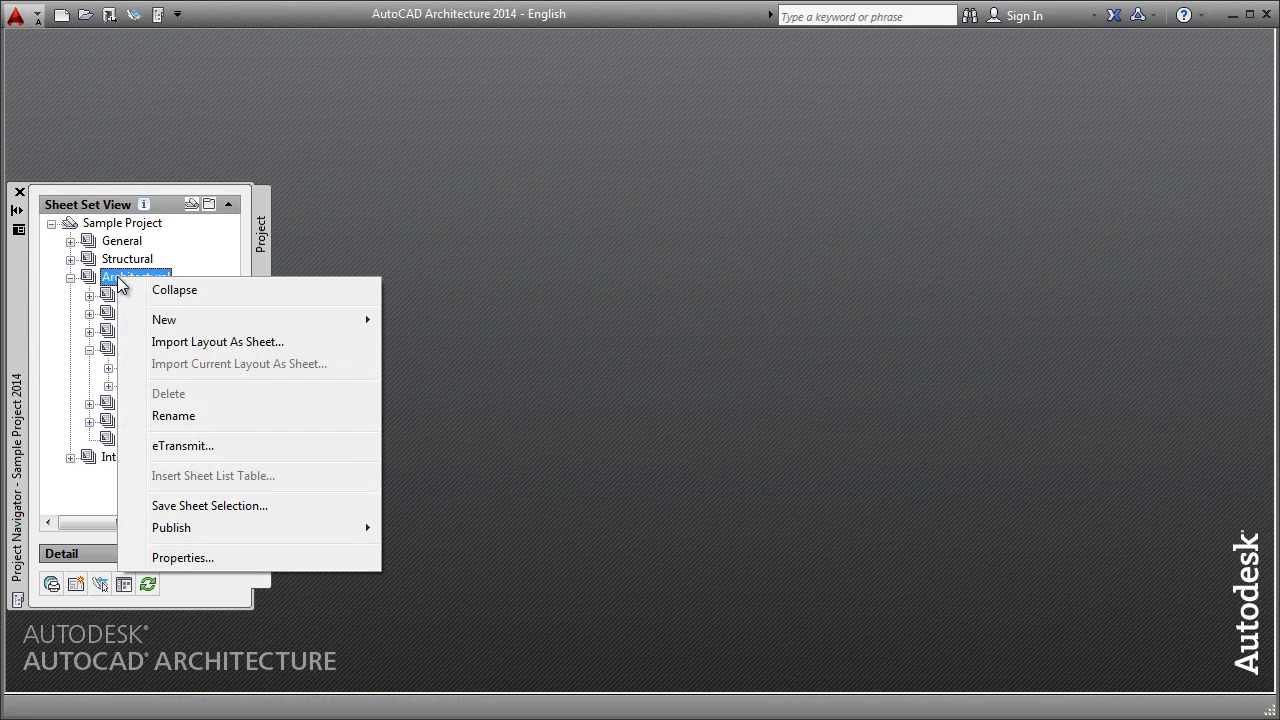
mouse_move(266, 329)
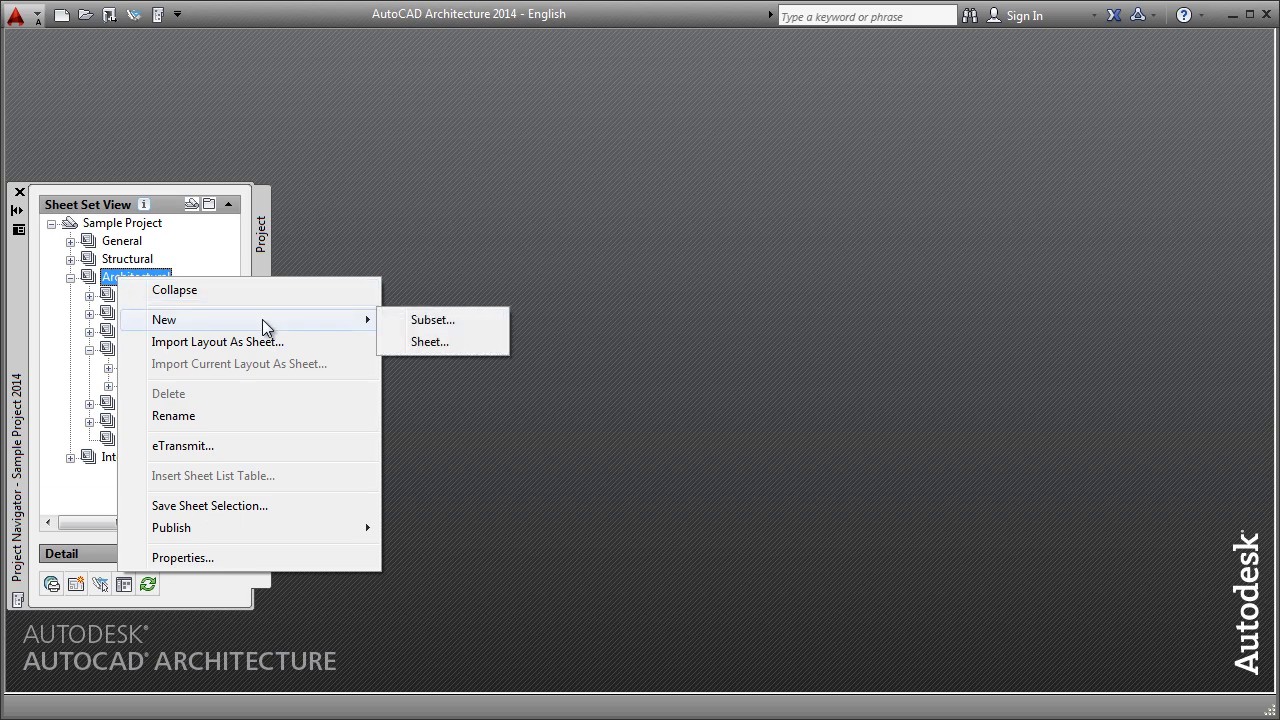
click(430, 343)
text(X101)
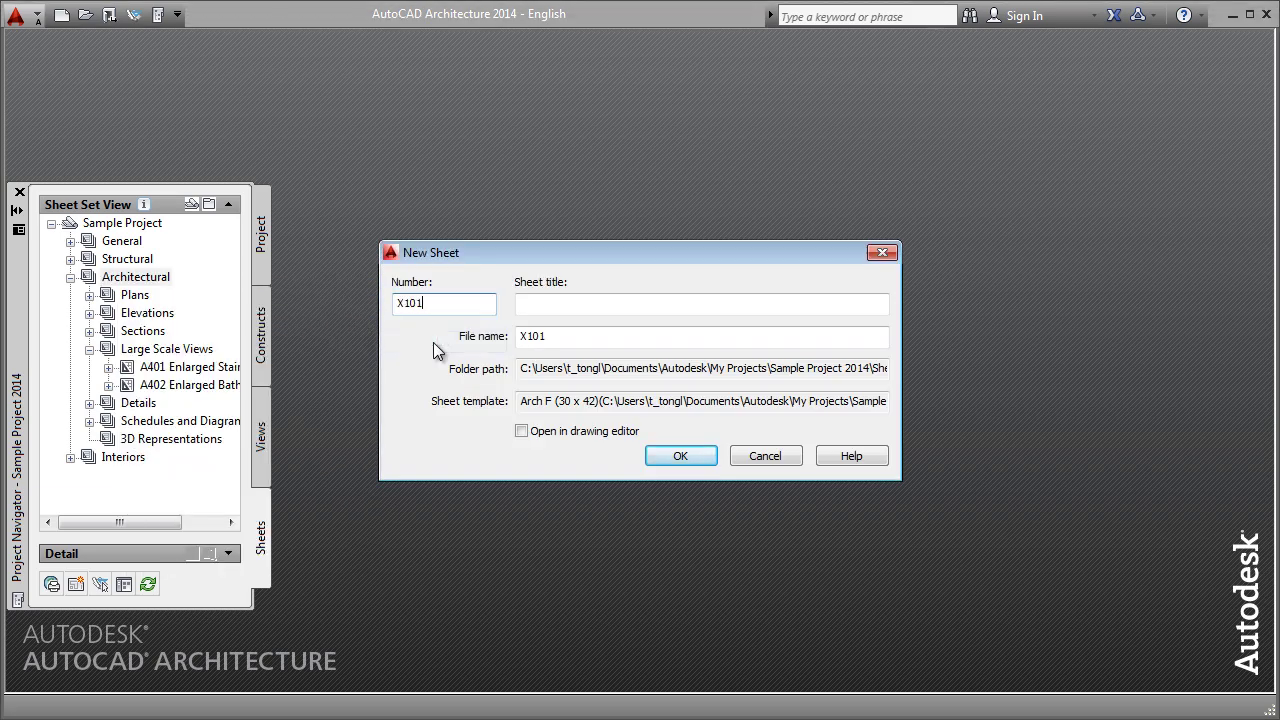
click(549, 304)
text(Sample Sheet)
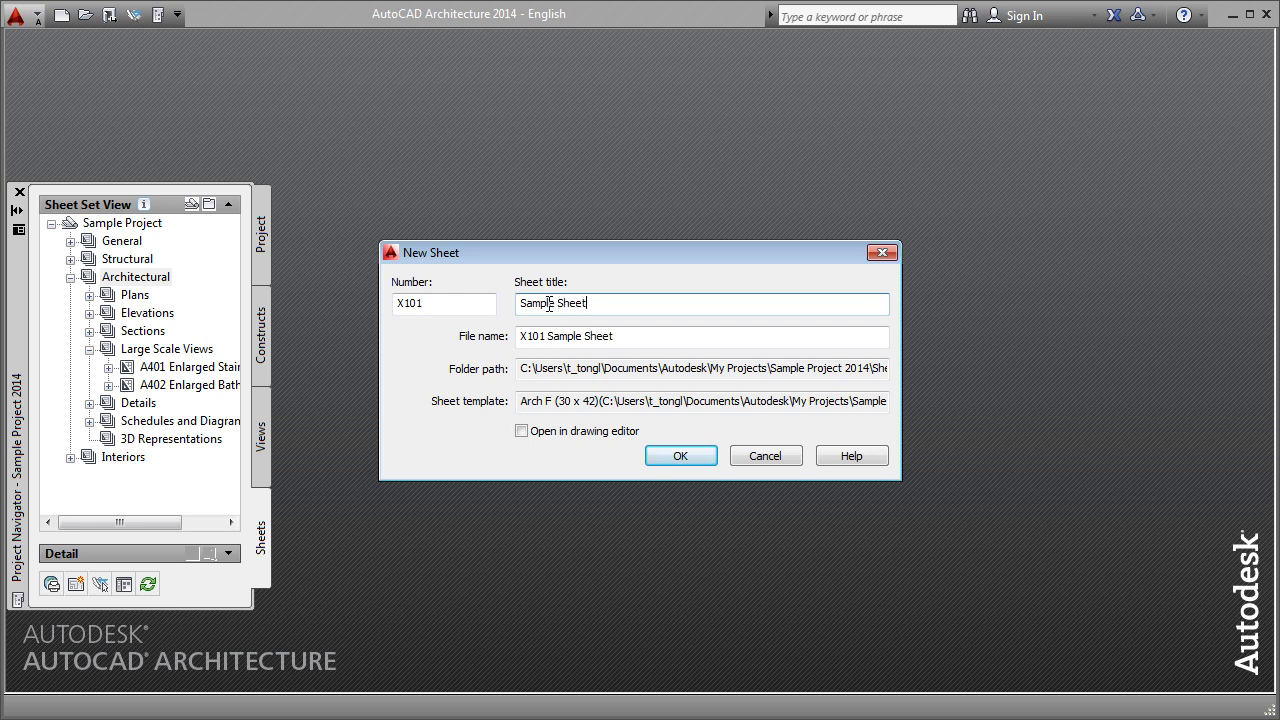
click(521, 431)
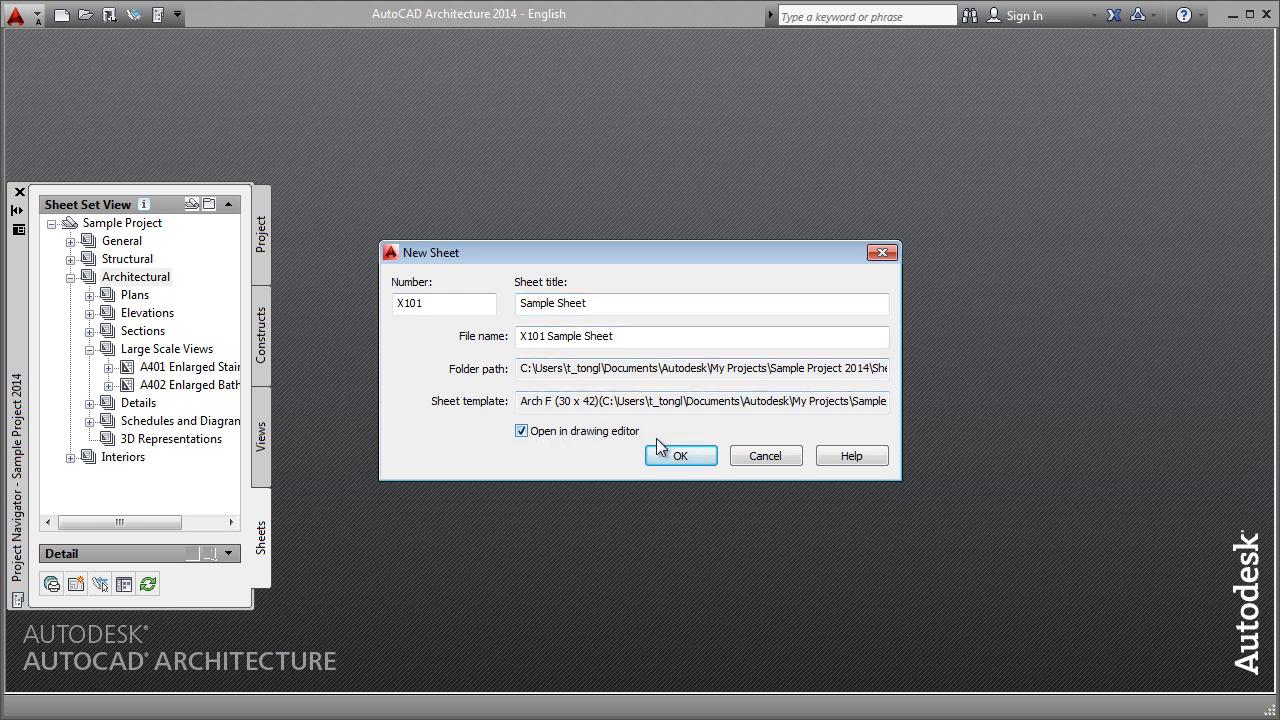
click(680, 456)
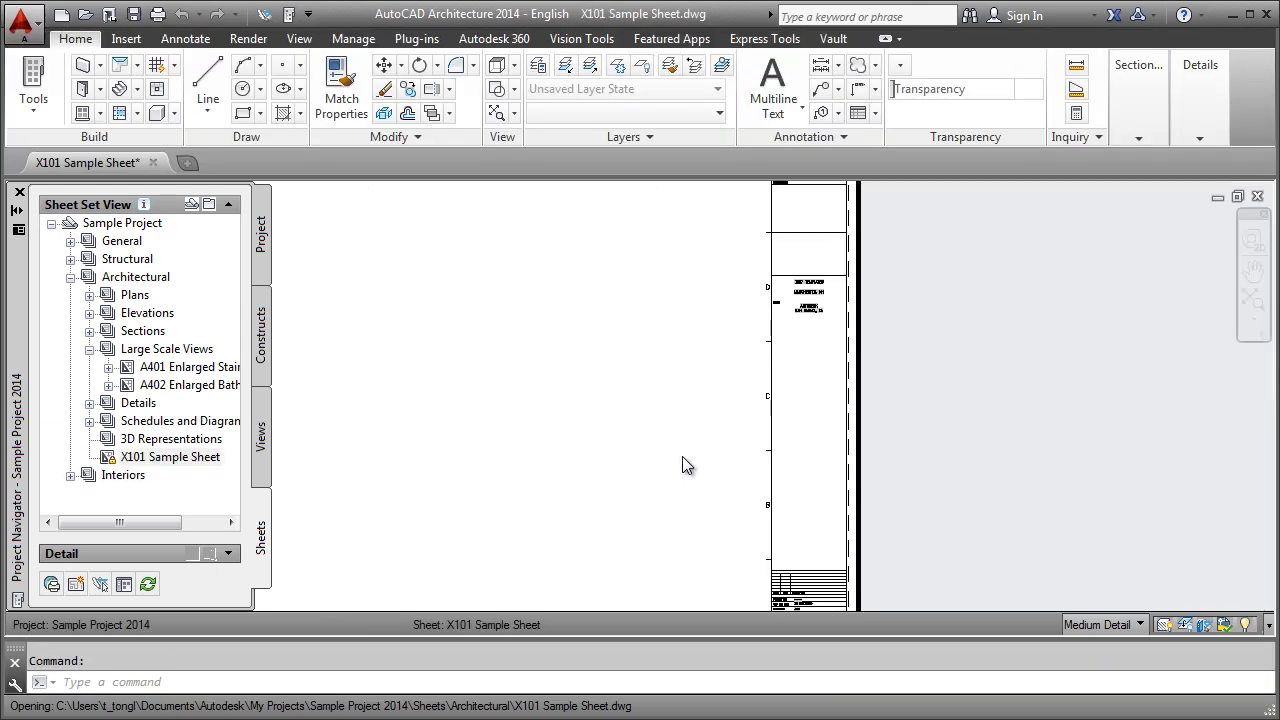
Place the Your First Floor Plan view onto the X101 sheet at 1/8" = 1'-0"
scroll(634, 351, down, 3)
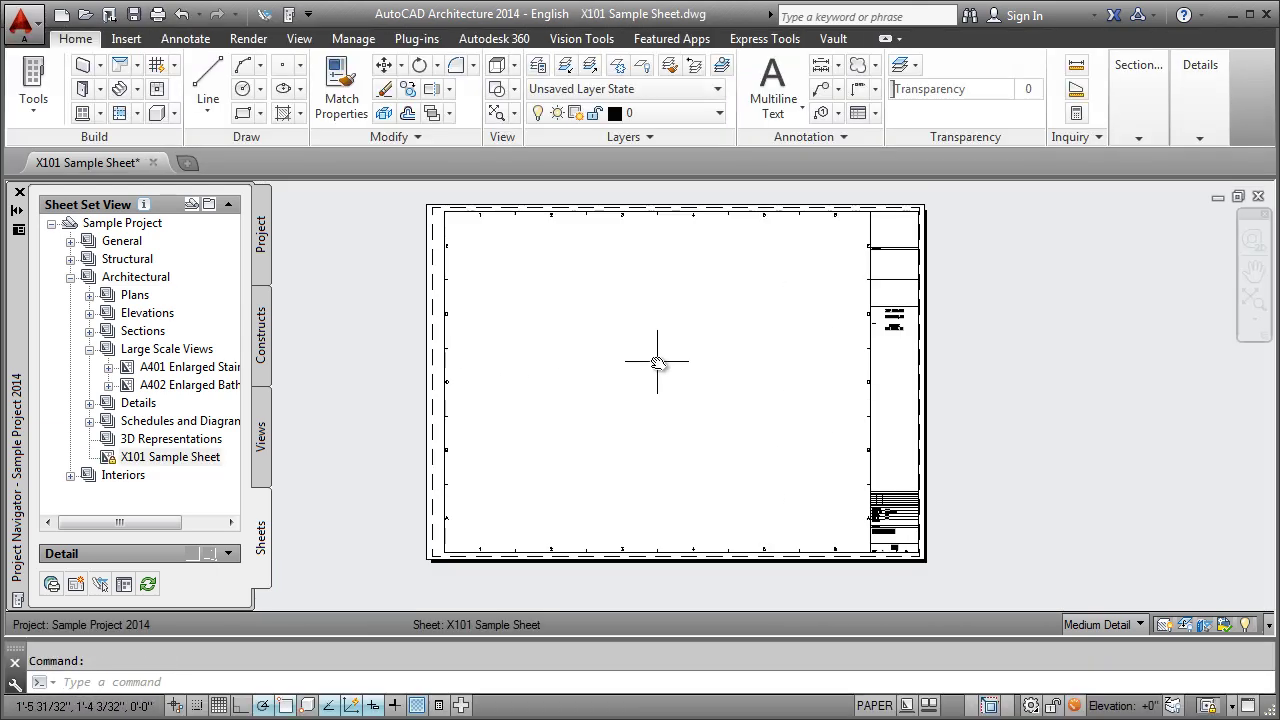
click(259, 435)
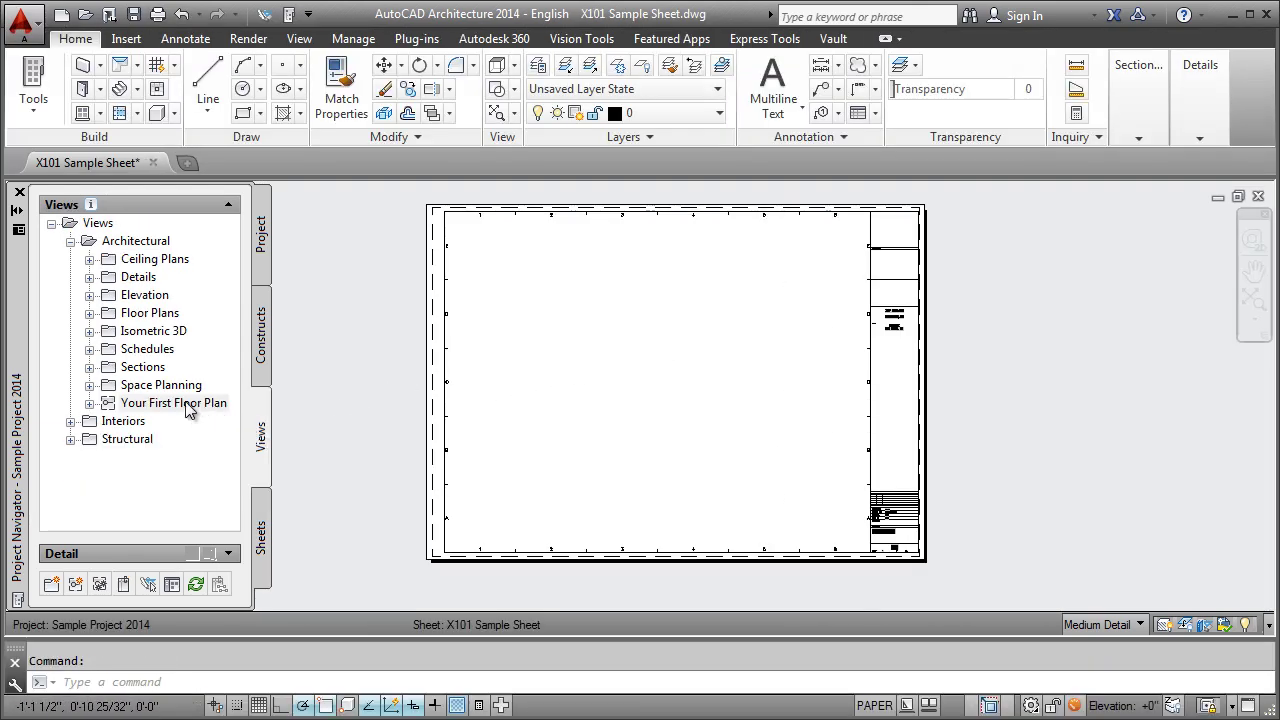
drag(178, 403, 618, 443)
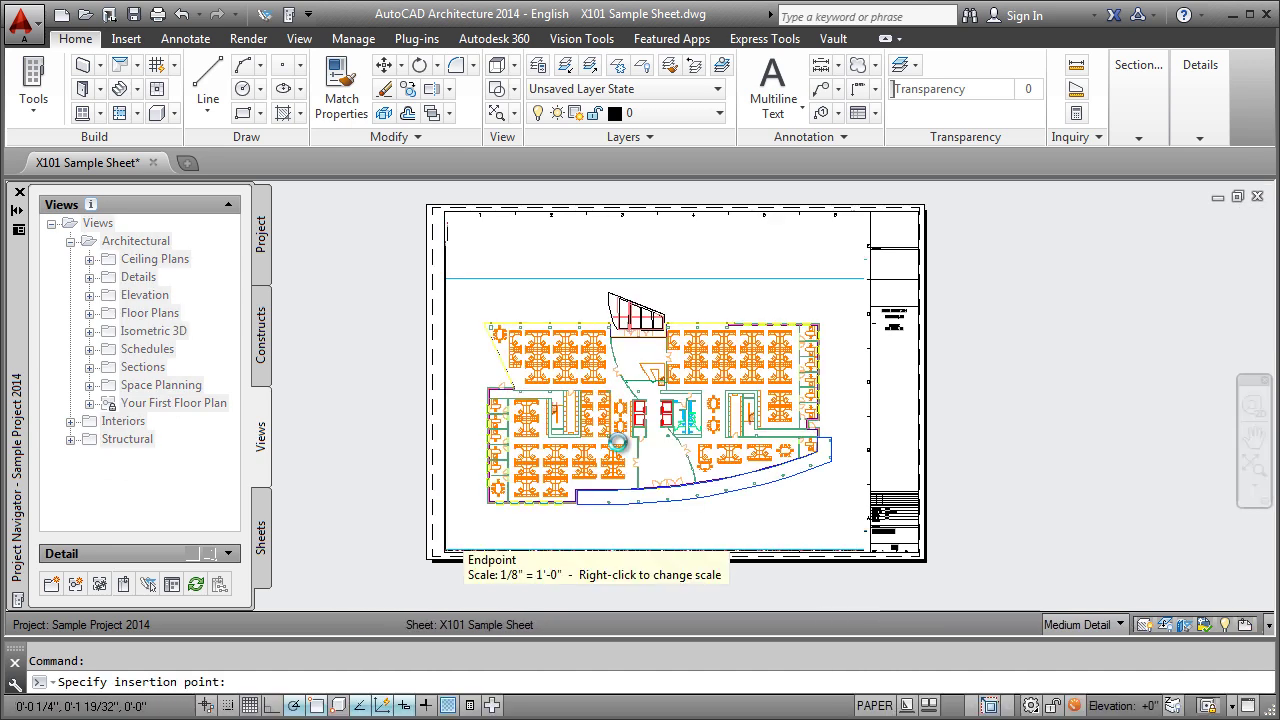
click(447, 533)
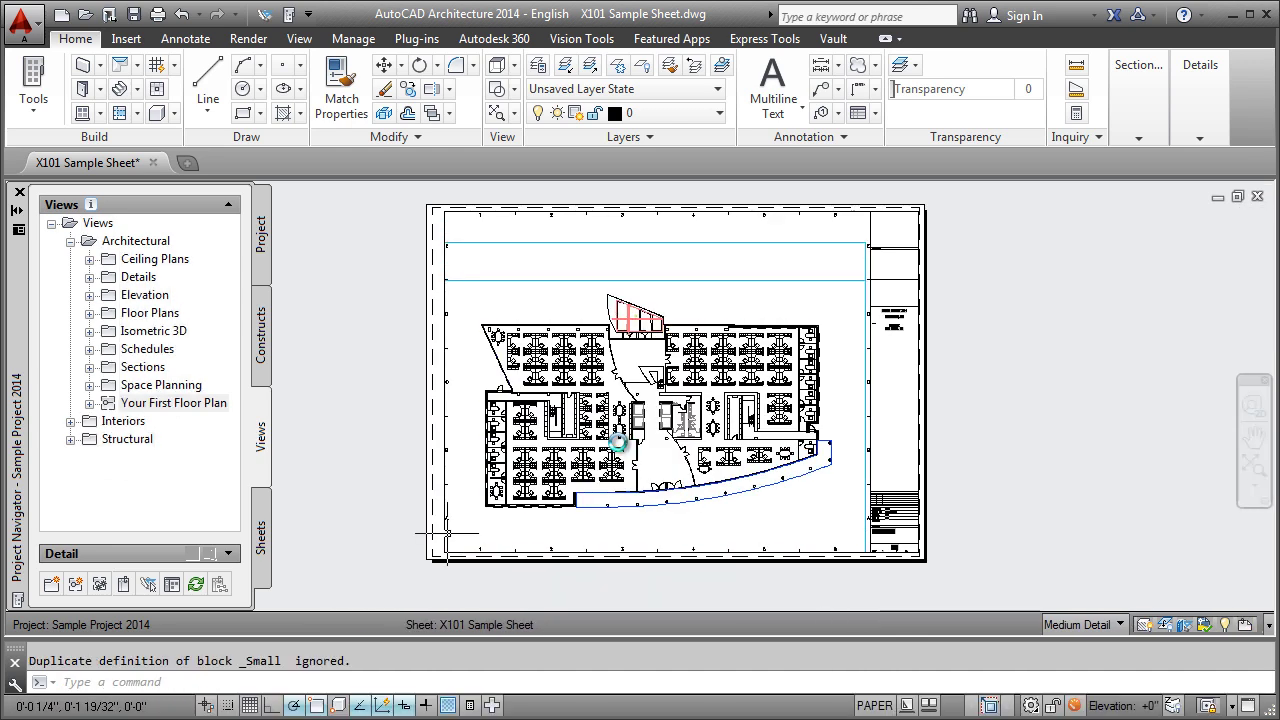